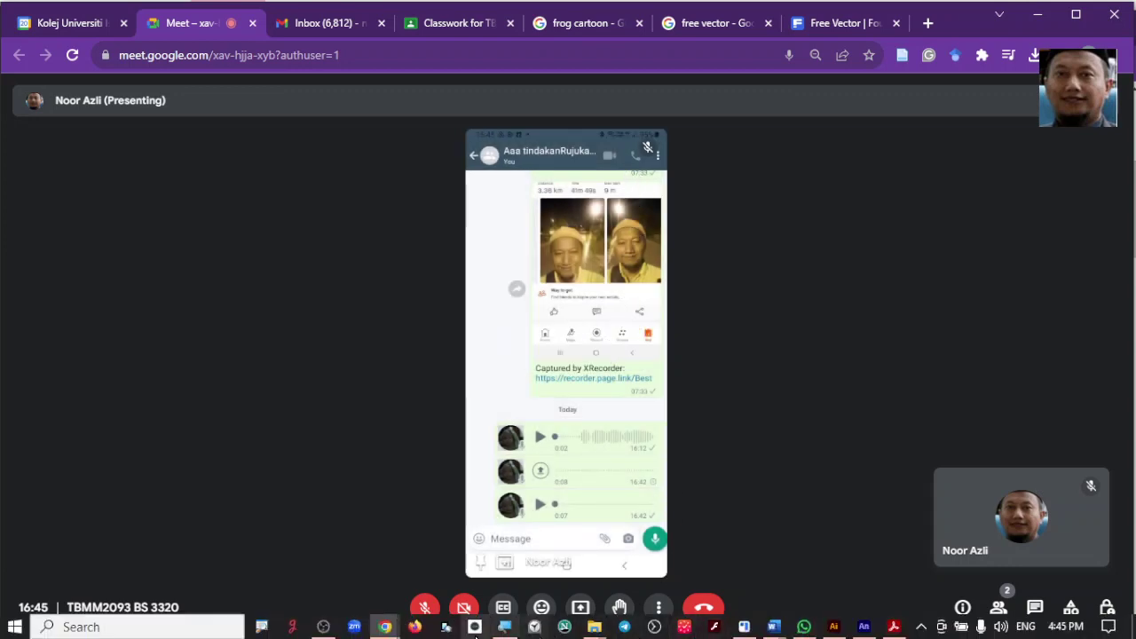
Step: Switch to the Google Drive window, refresh the Katak yg pekak folder and select the "pada zaman dahulu" audio file
mouse_move(392, 630)
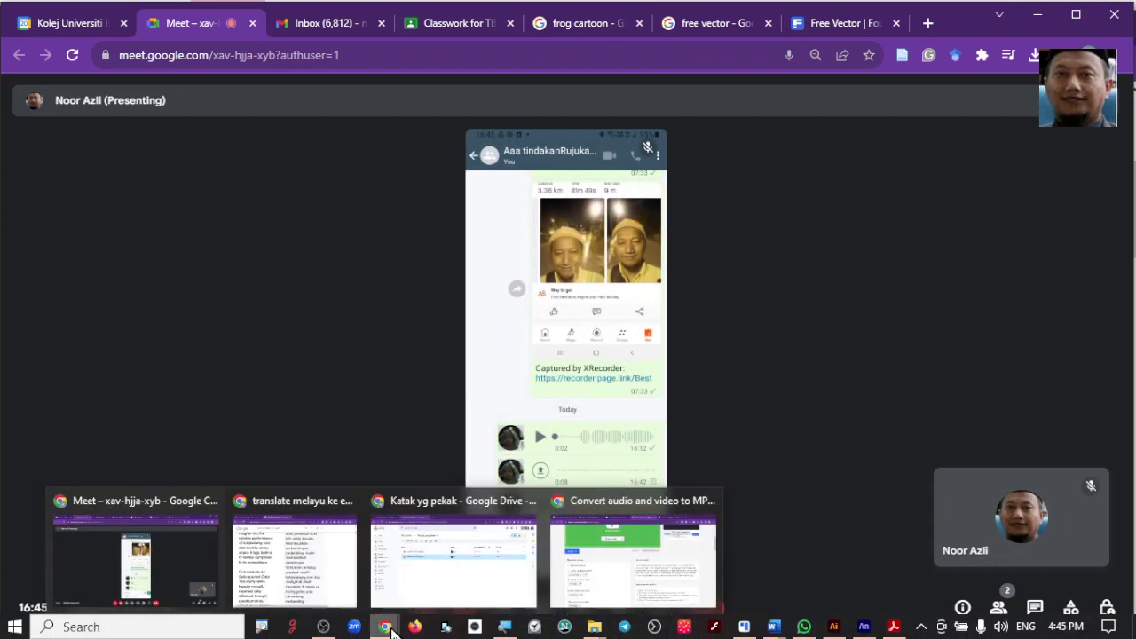
click(497, 593)
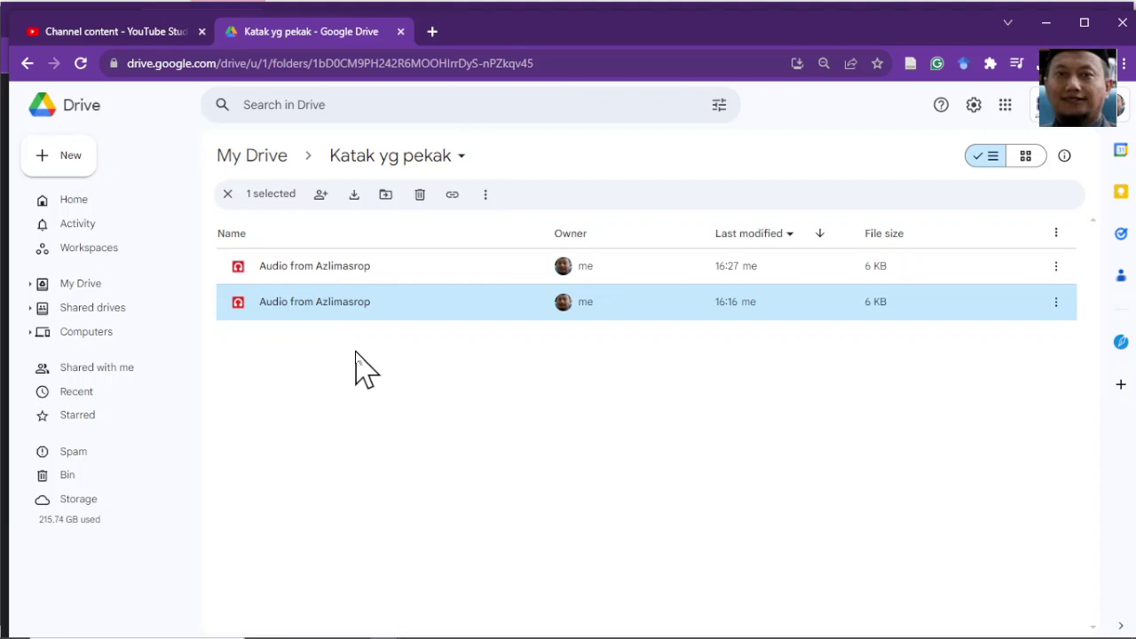
key(F5)
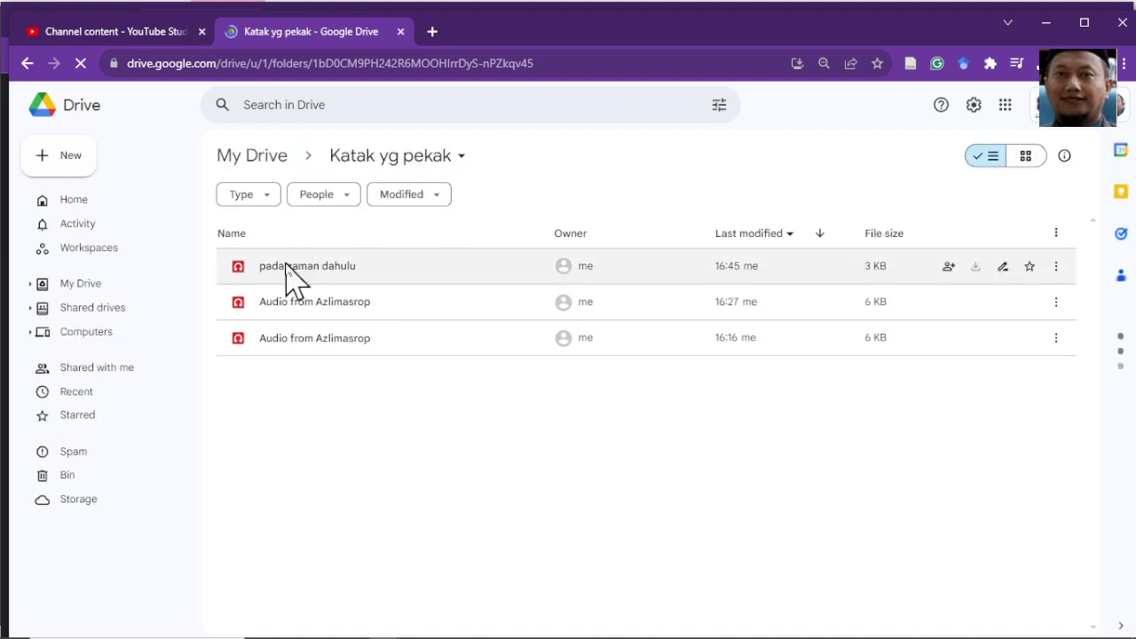
click(286, 268)
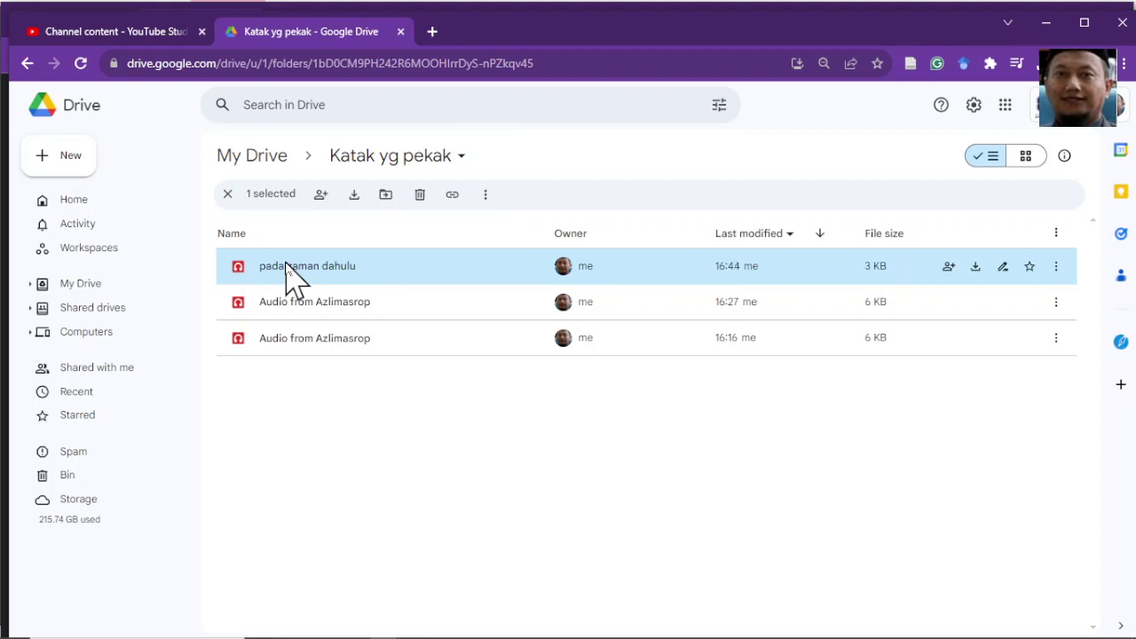
key(alt+Tab)
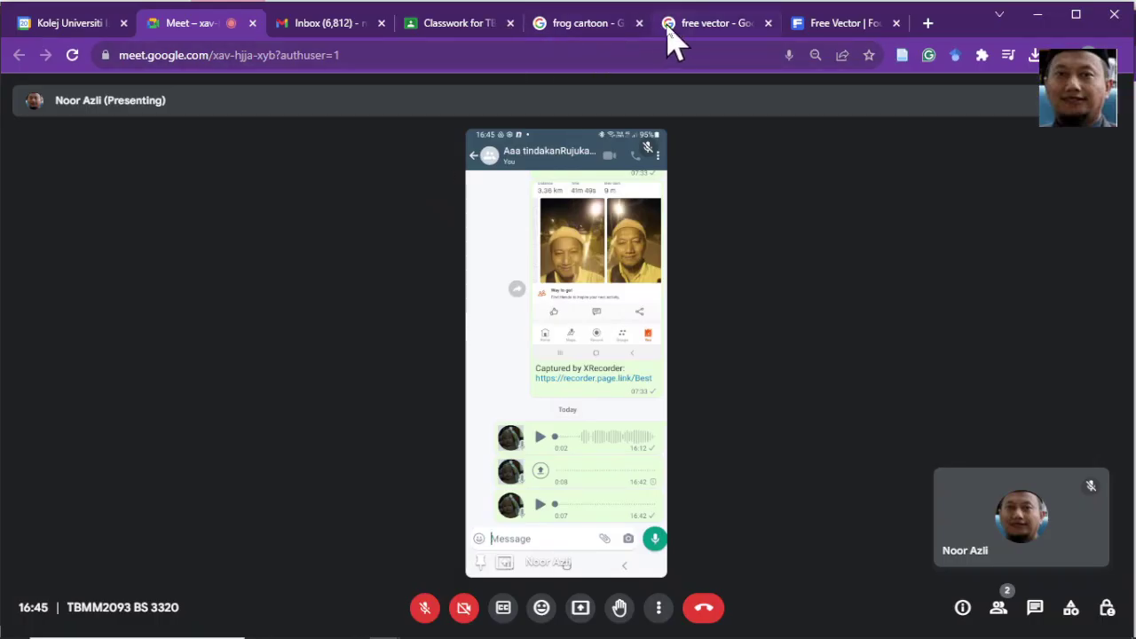
key(alt+Tab)
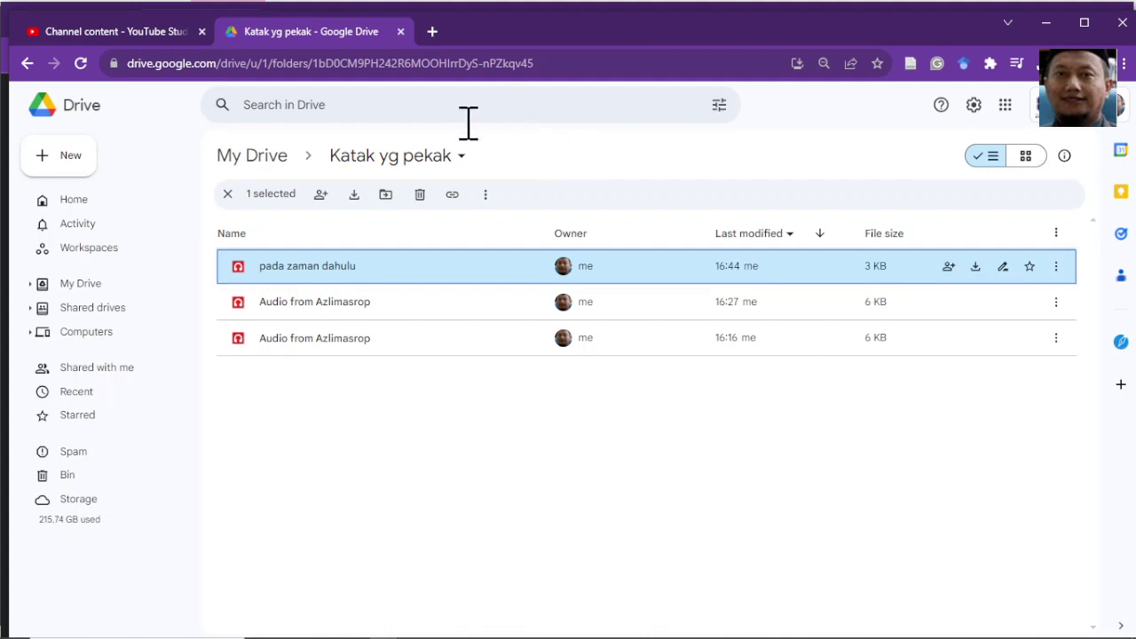
Step: Open the MP3 converter at audio.online-convert.com/convert-to-mp3 in a new browser tab
click(433, 33)
text(o)
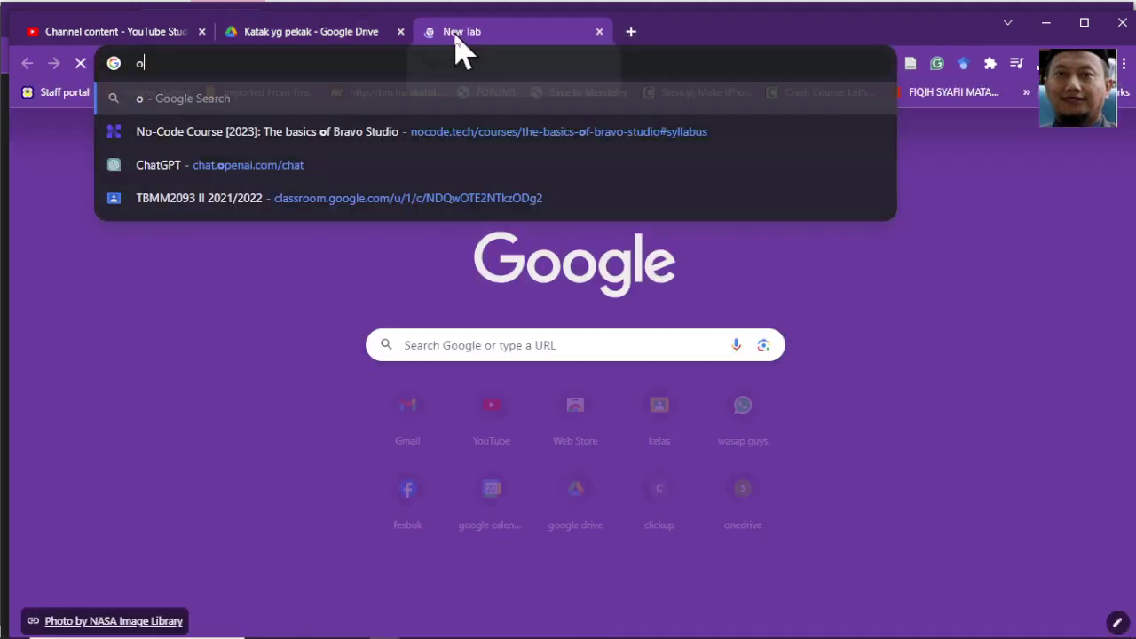
text(nline)
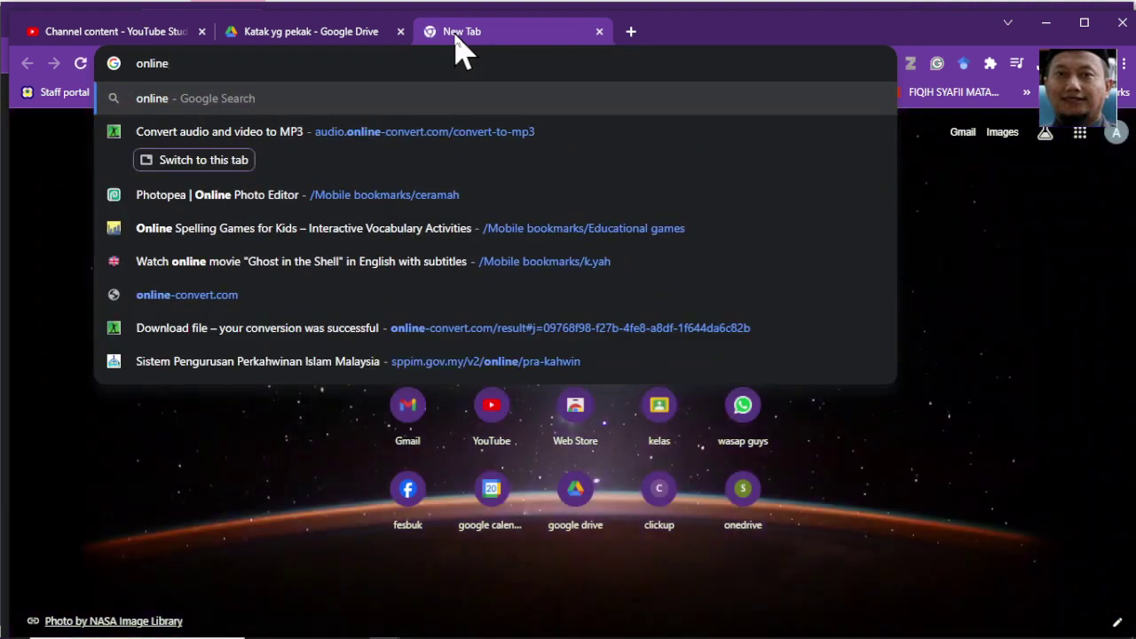
key(Down)
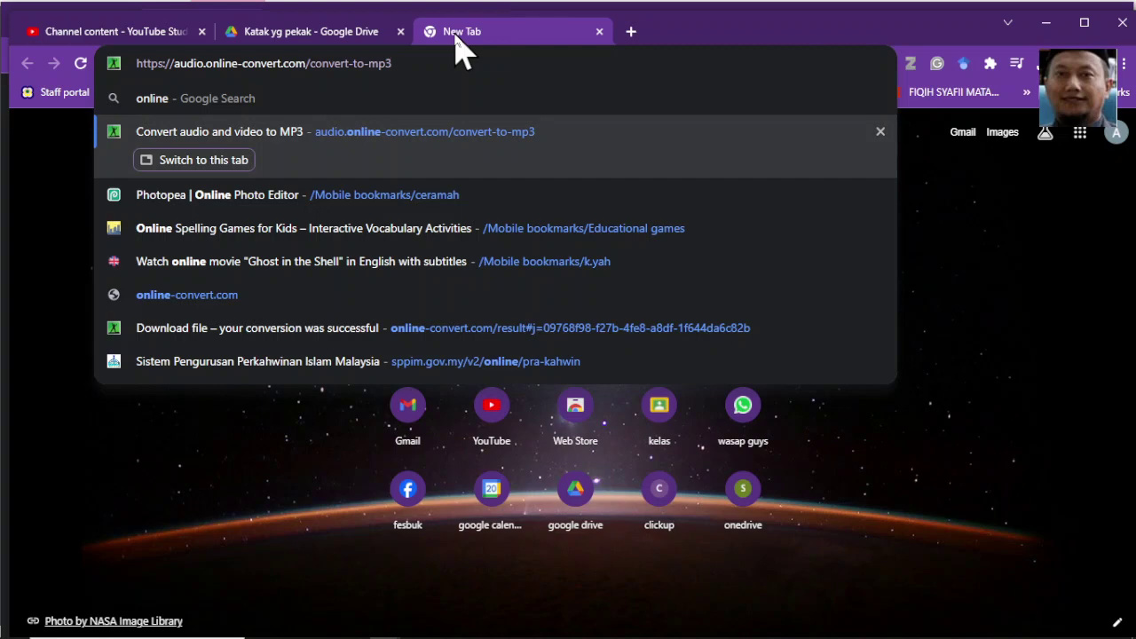
key(Return)
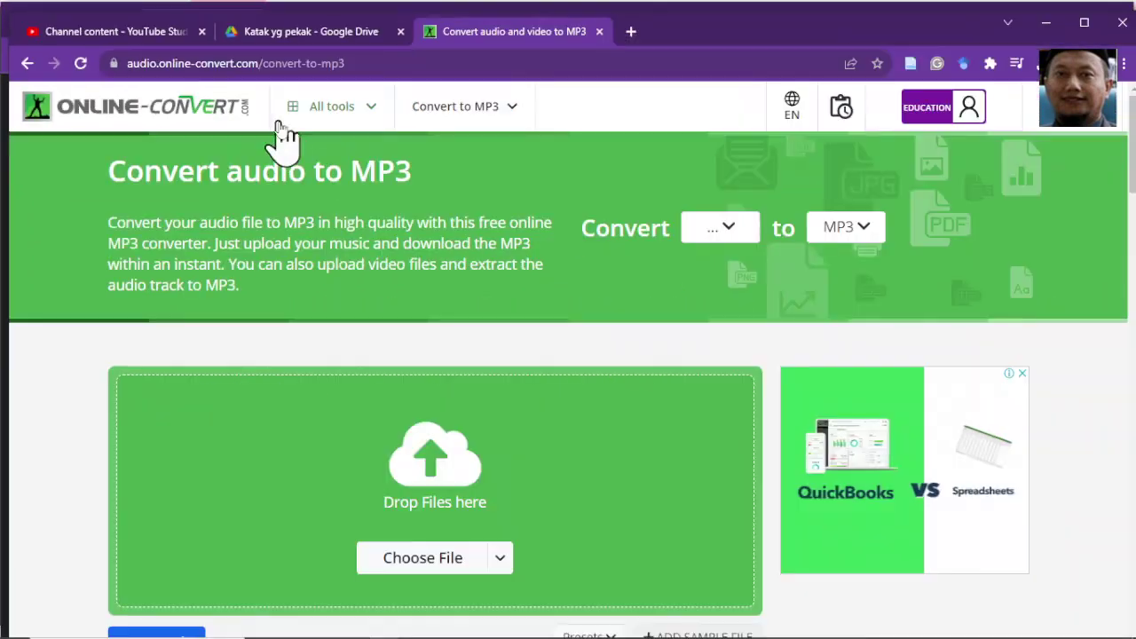
scroll(469, 332, down, 3)
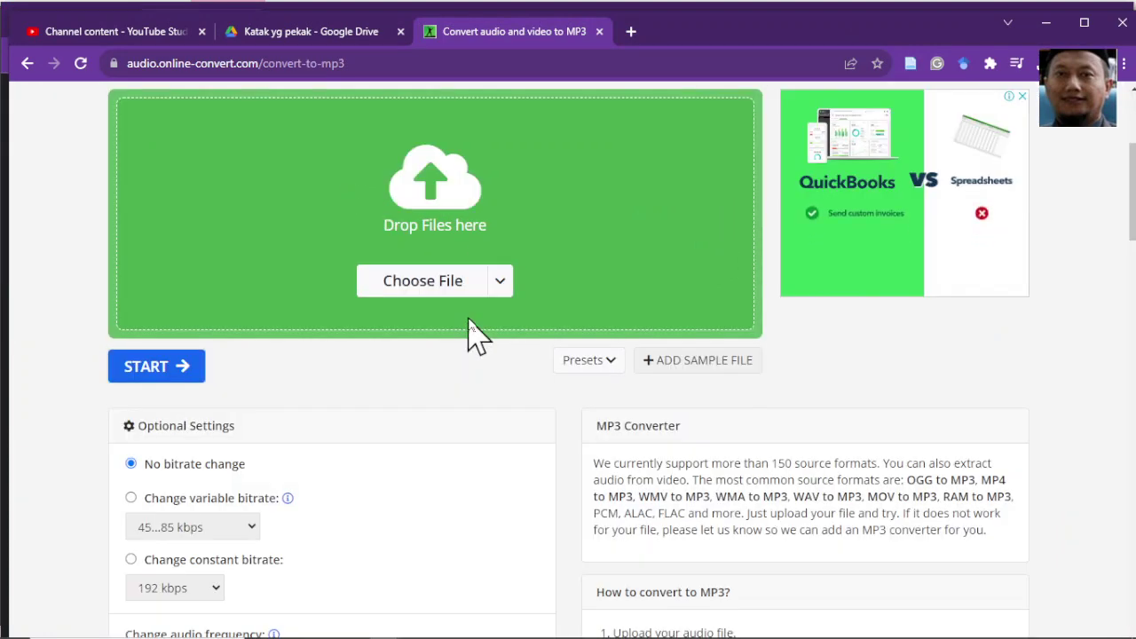
scroll(470, 332, up, 2)
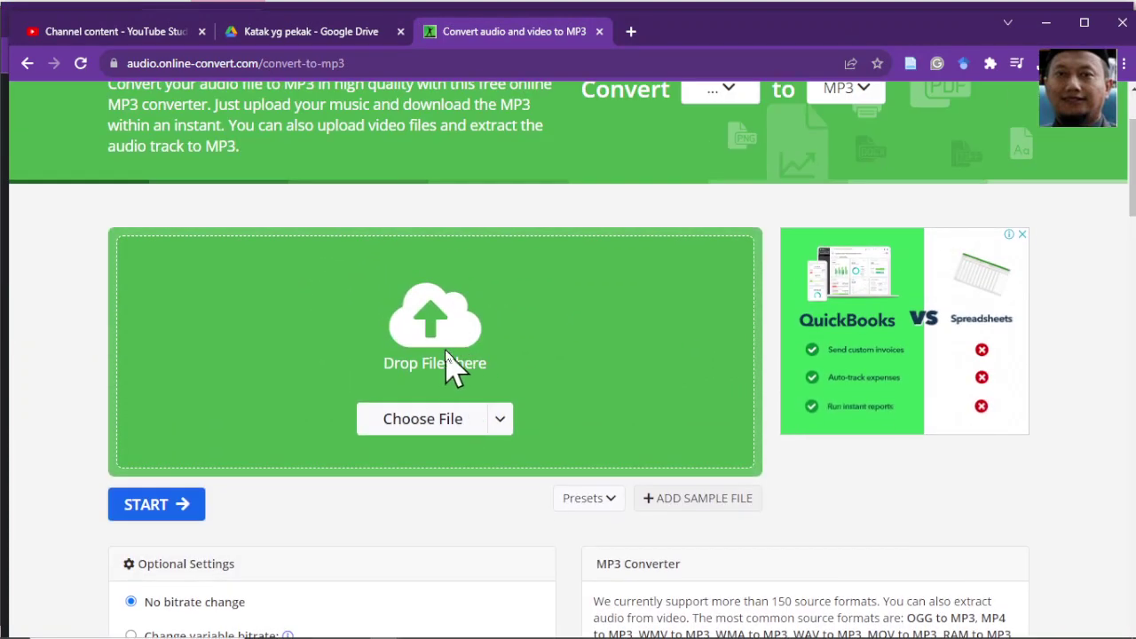
click(440, 340)
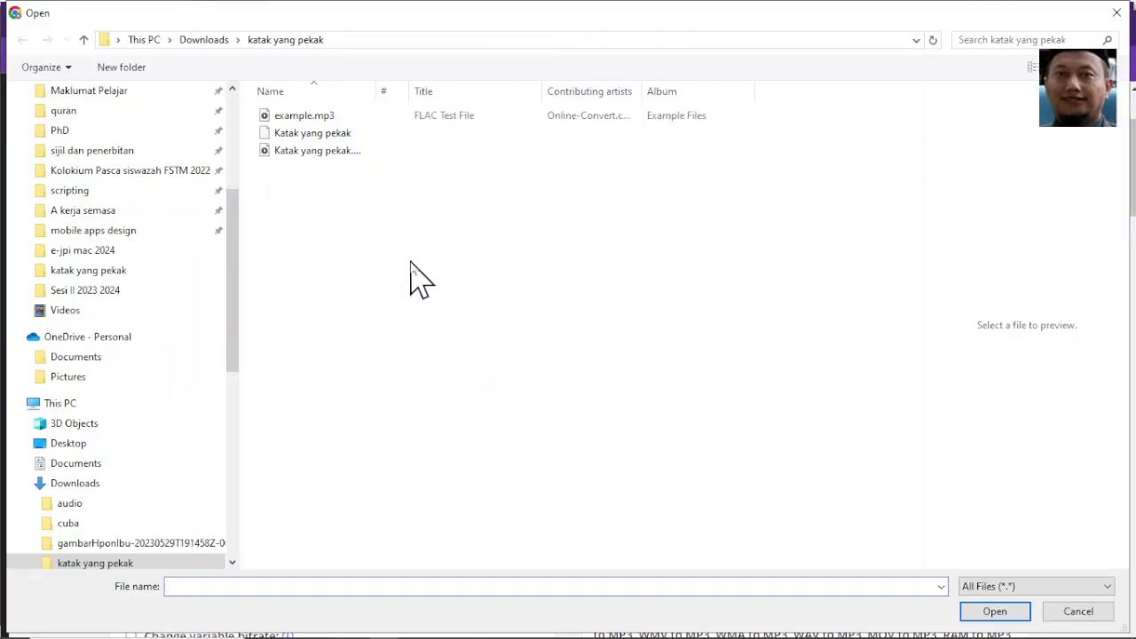
click(1077, 612)
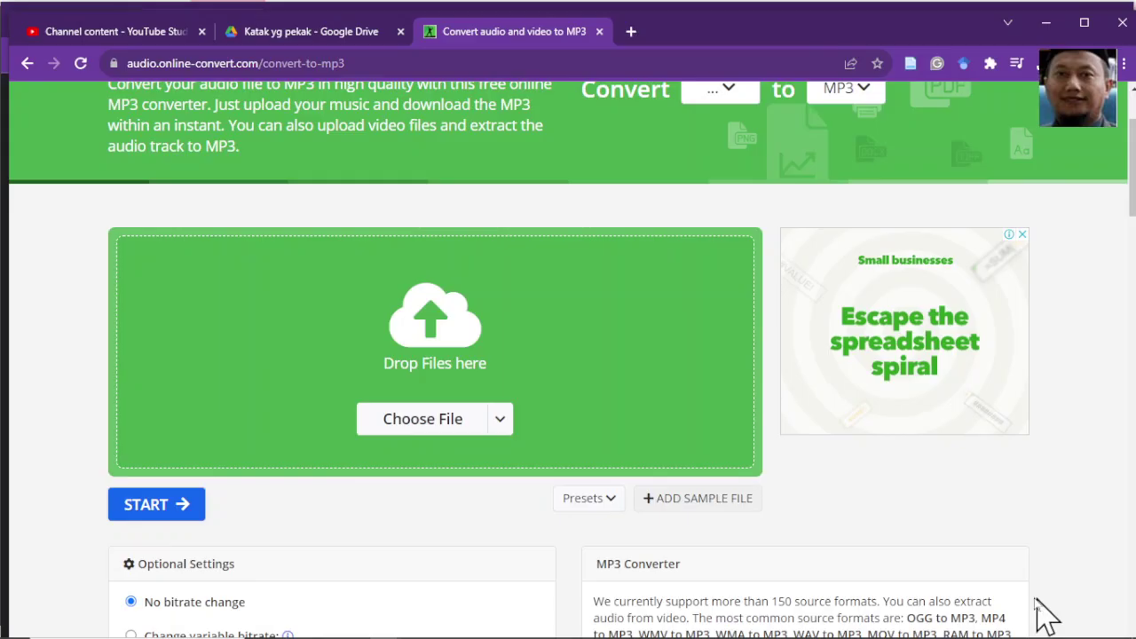
click(501, 423)
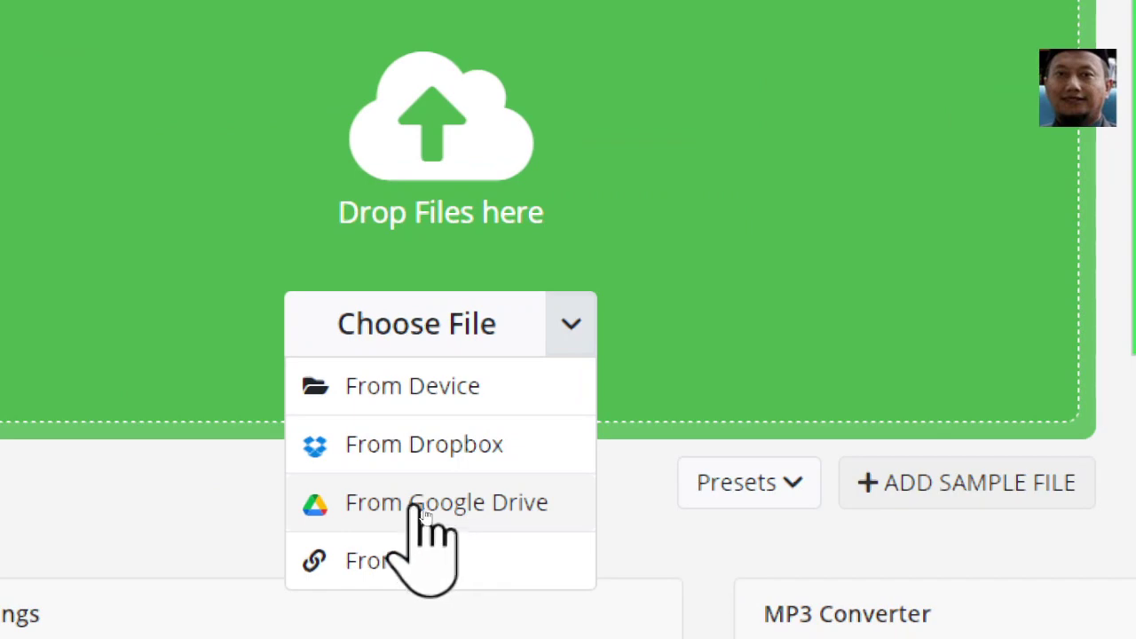
click(559, 454)
click(668, 384)
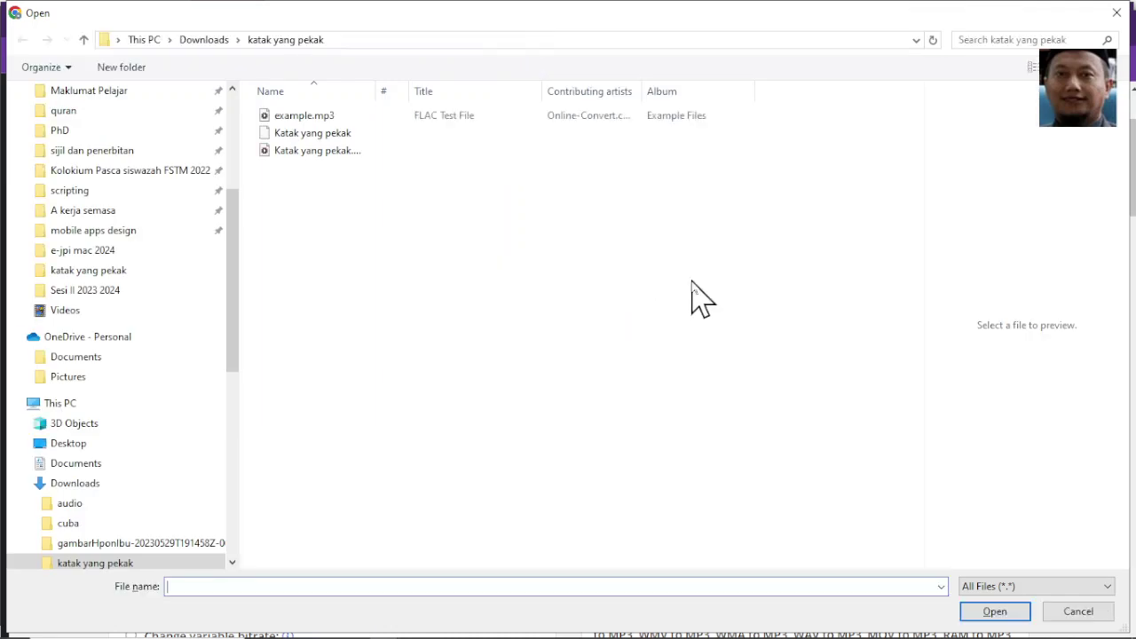
key(Escape)
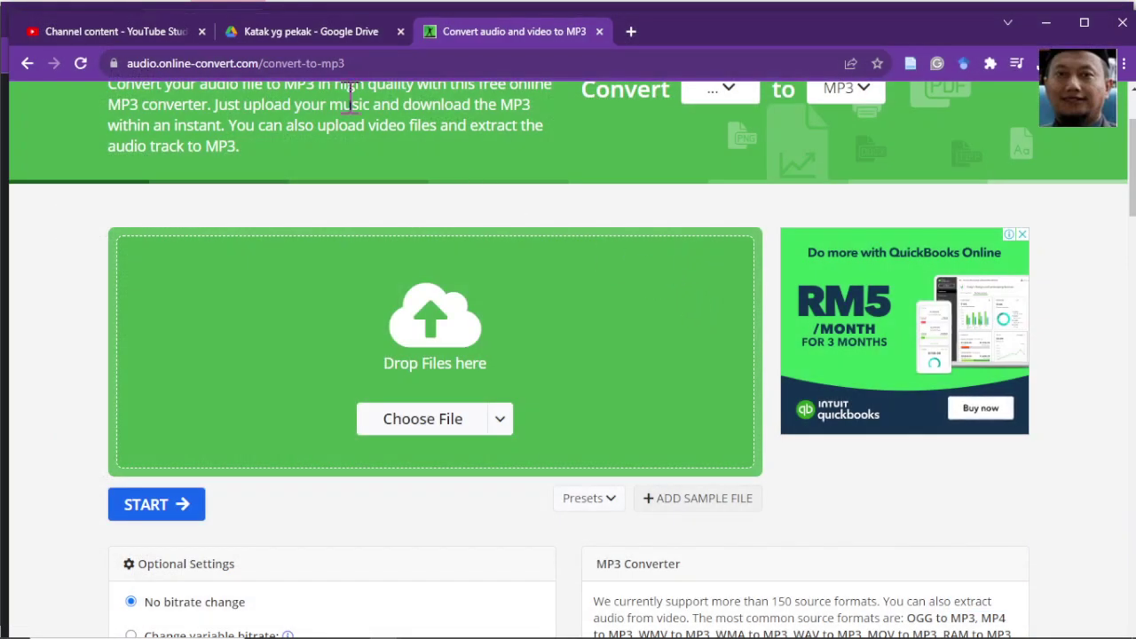
Step: Download "pada zaman dahulu" from the Google Drive folder into Downloads > katak yang pekak, keeping the suggested file name
click(315, 34)
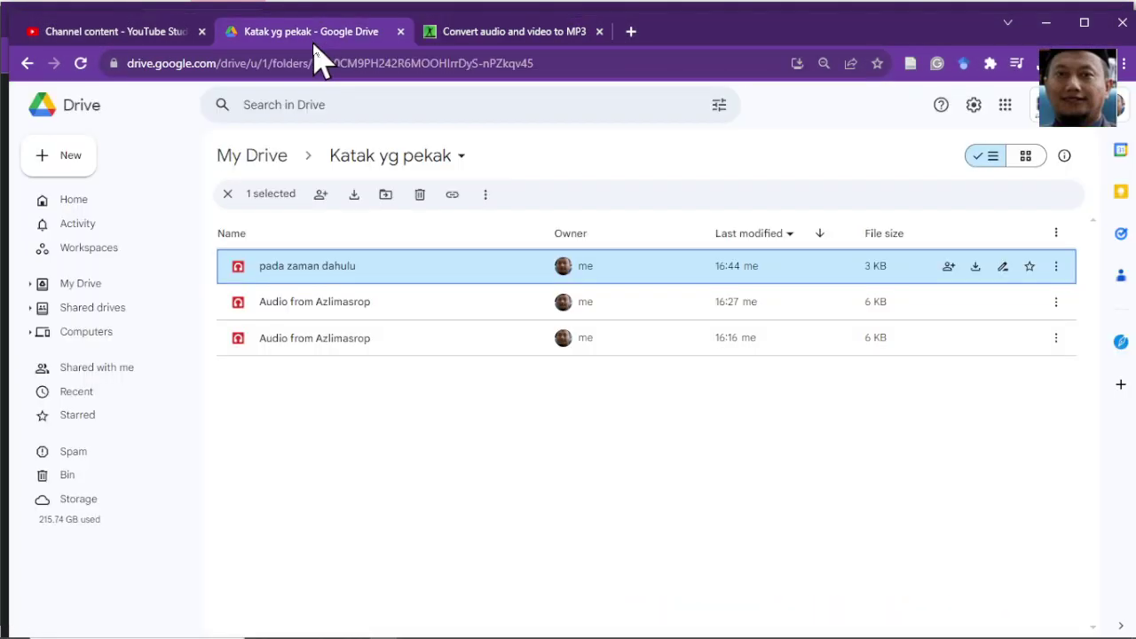
click(333, 275)
right_click(327, 266)
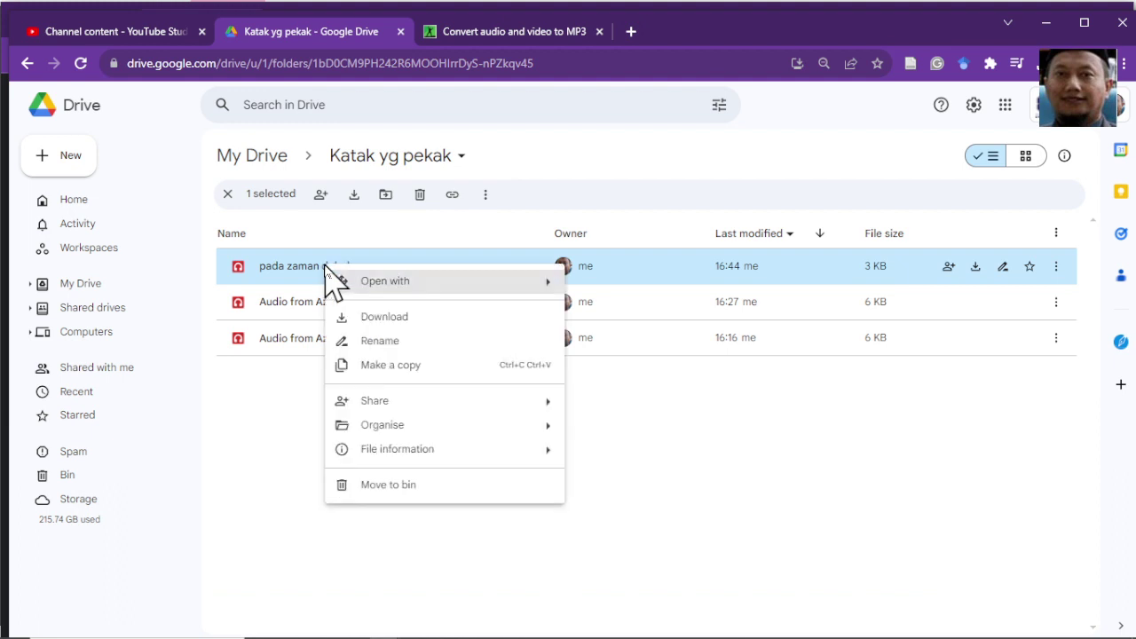
click(408, 318)
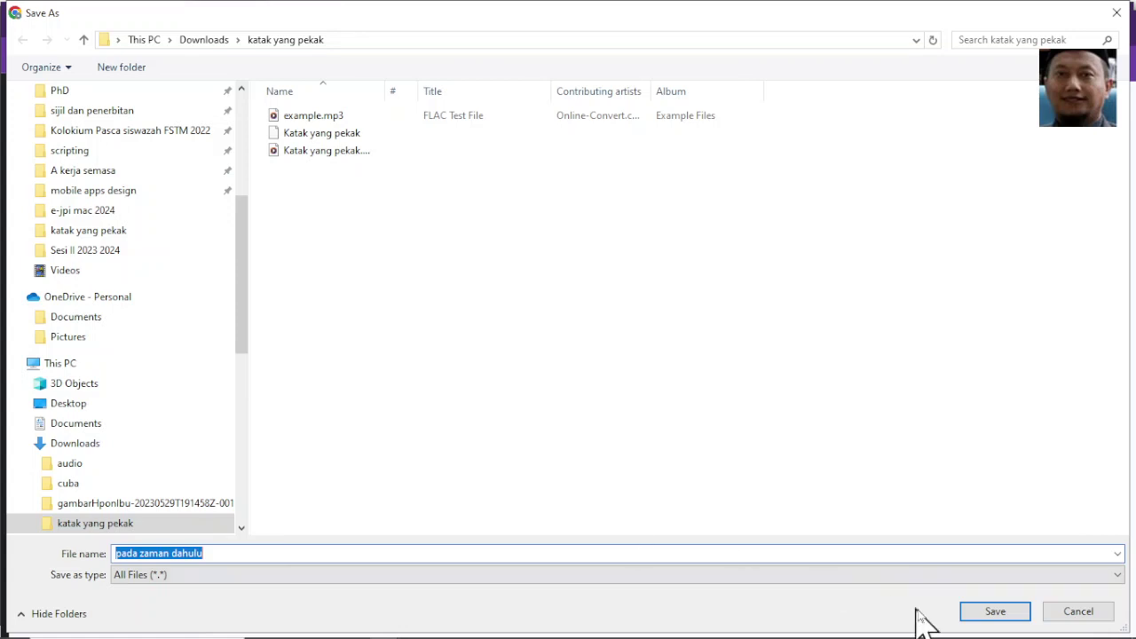
click(990, 610)
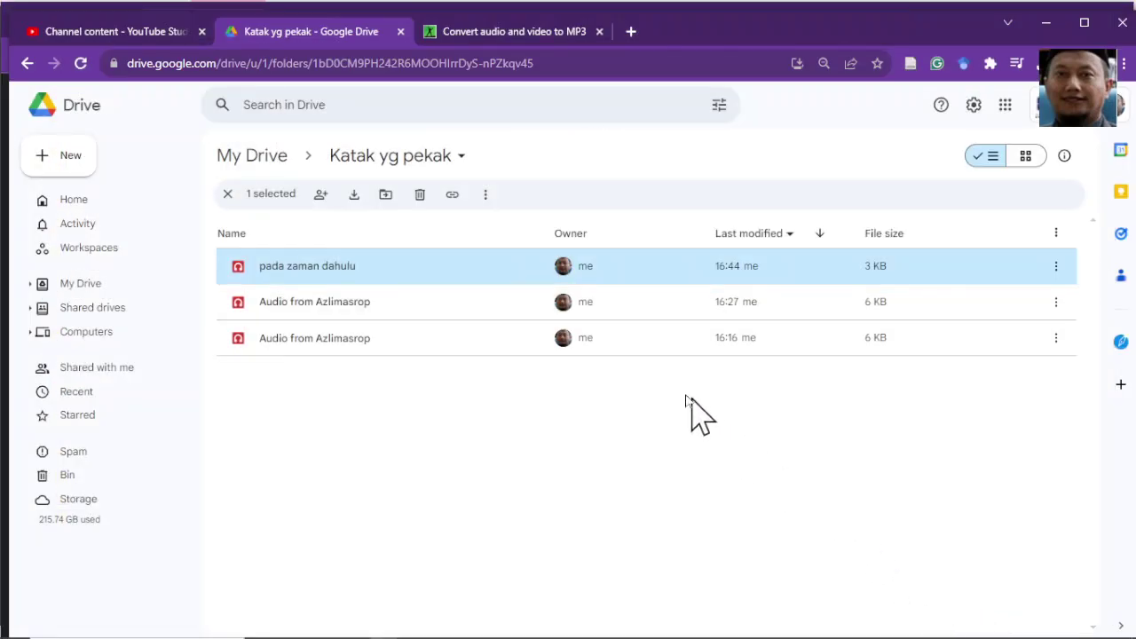
Step: Upload the downloaded "pada zaman dahulu" file from this device to the MP3 converter
click(517, 42)
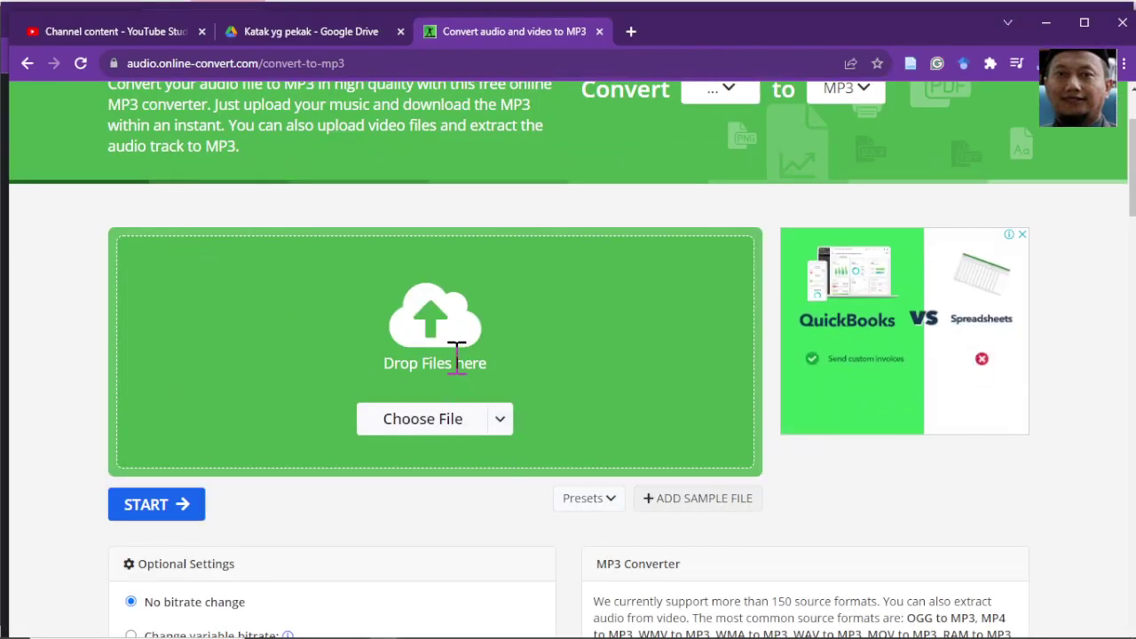
click(500, 420)
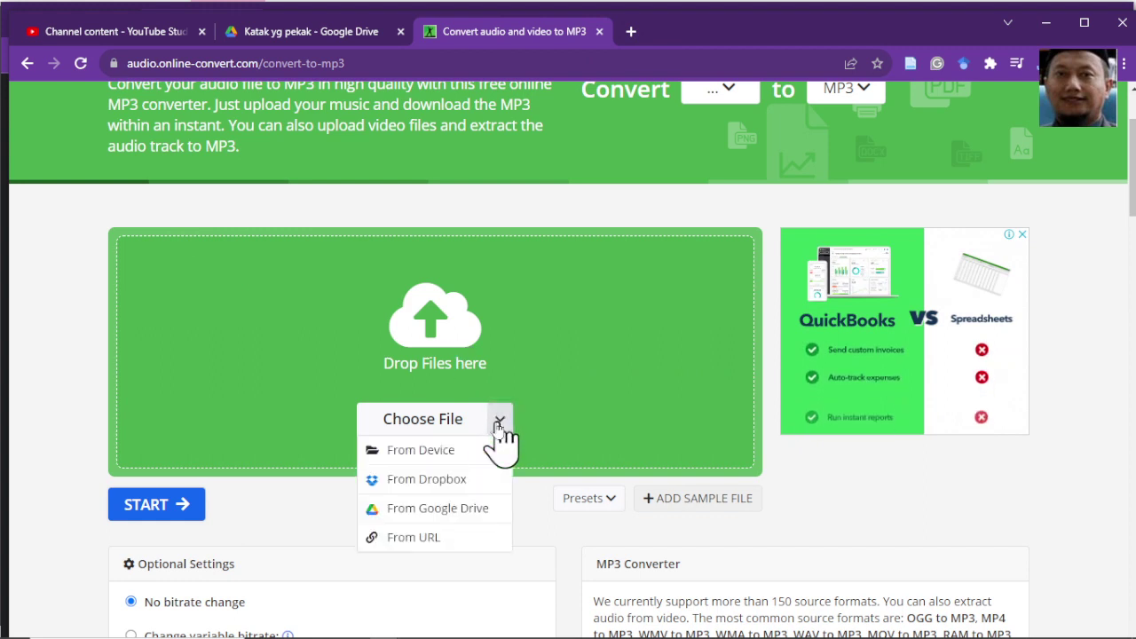
click(437, 452)
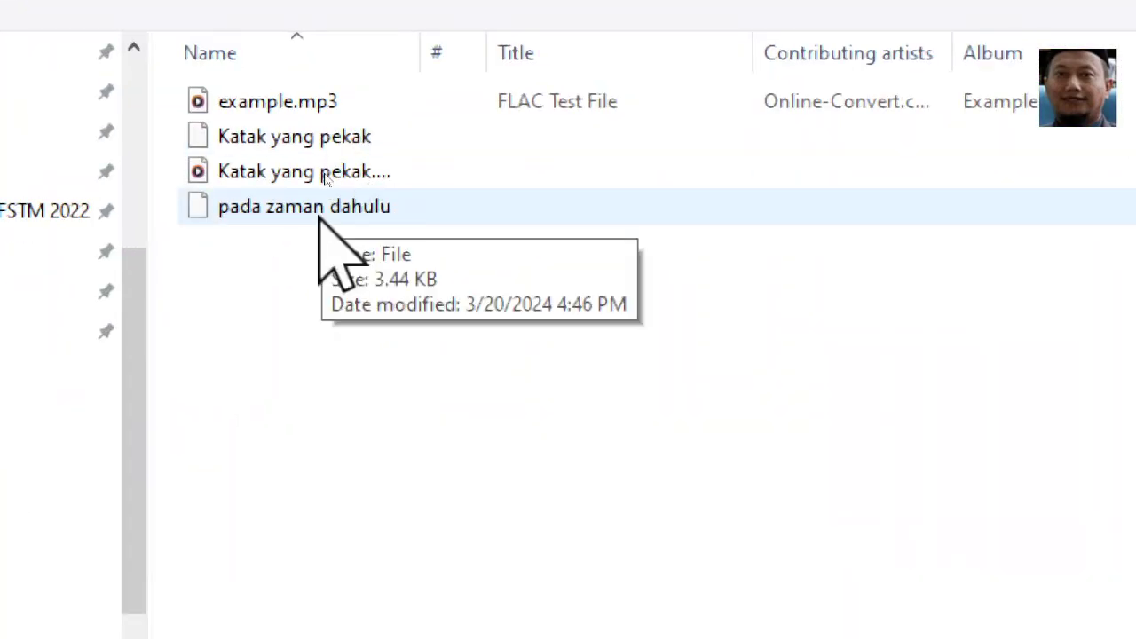
click(319, 217)
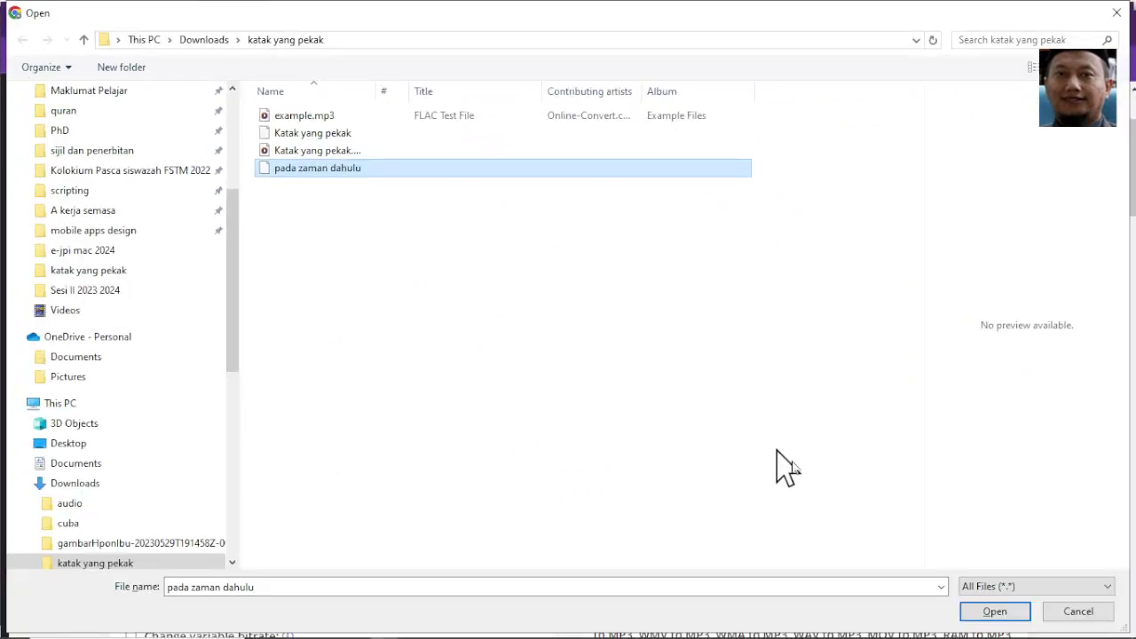
click(995, 611)
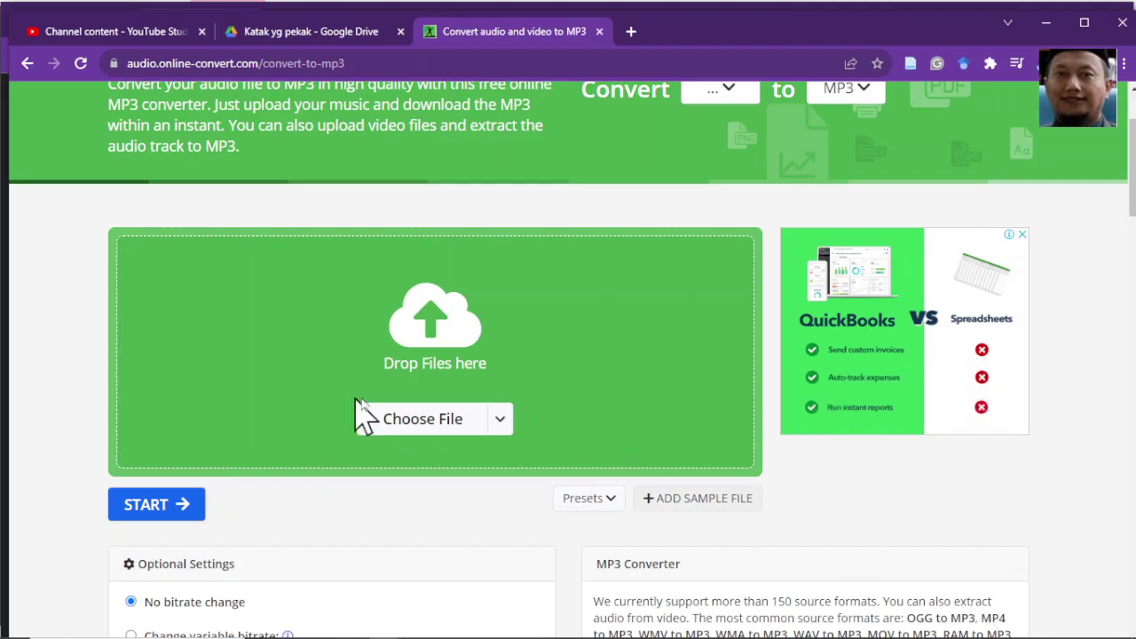
Step: Set the MP3 conversion to a constant bitrate of 160 kbps and an audio frequency of 44100 Hz
scroll(355, 414, down, 2)
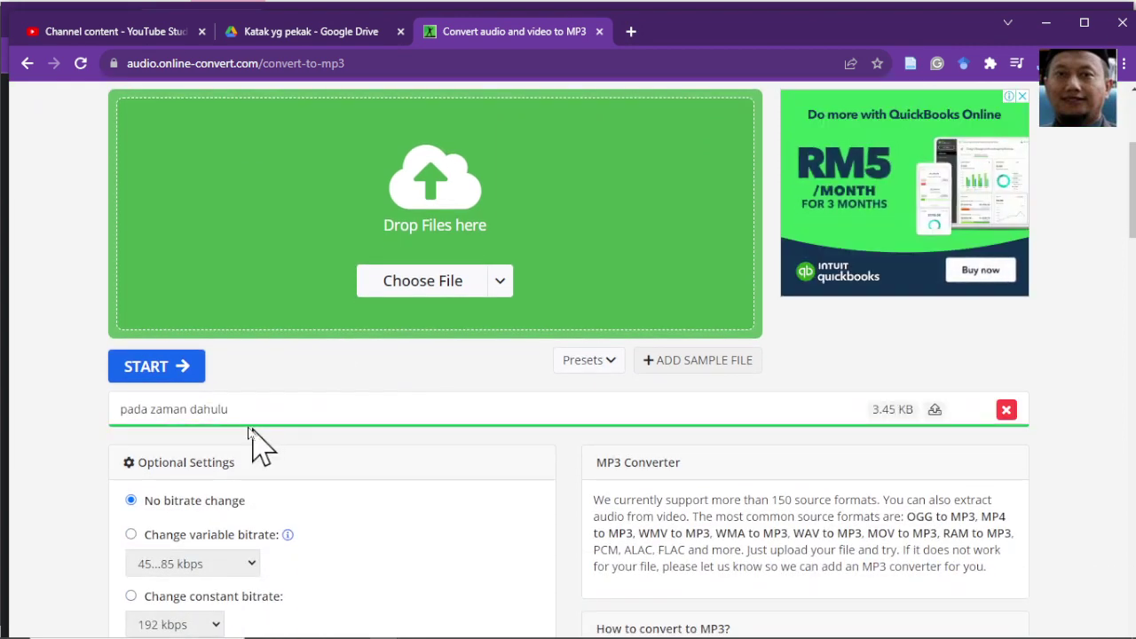
scroll(306, 461, down, 2)
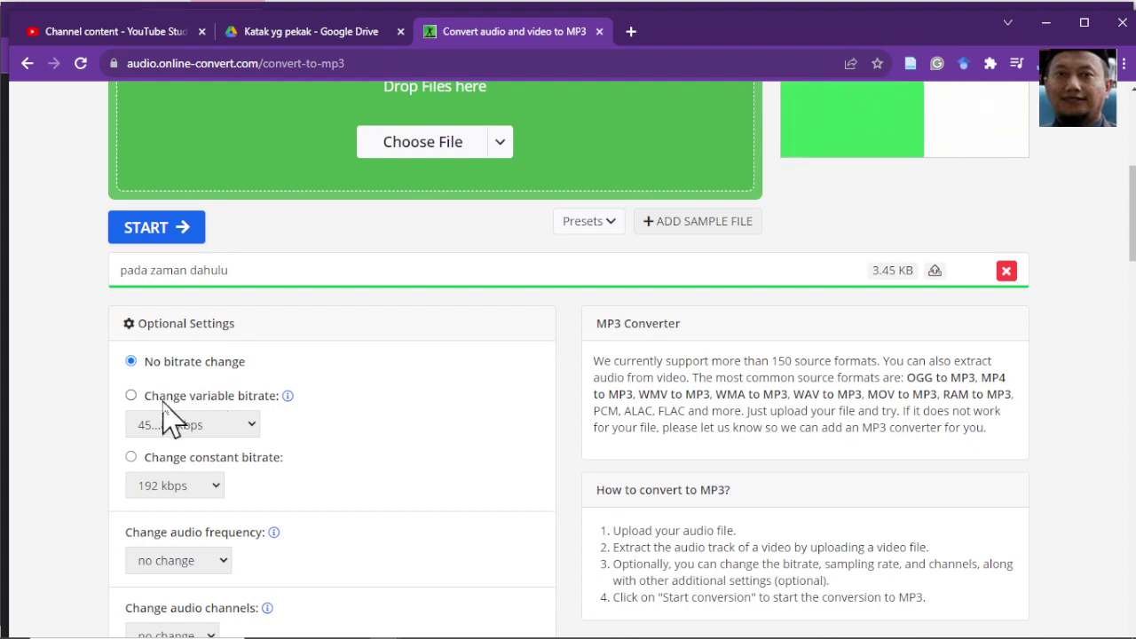
scroll(169, 417, down, 2)
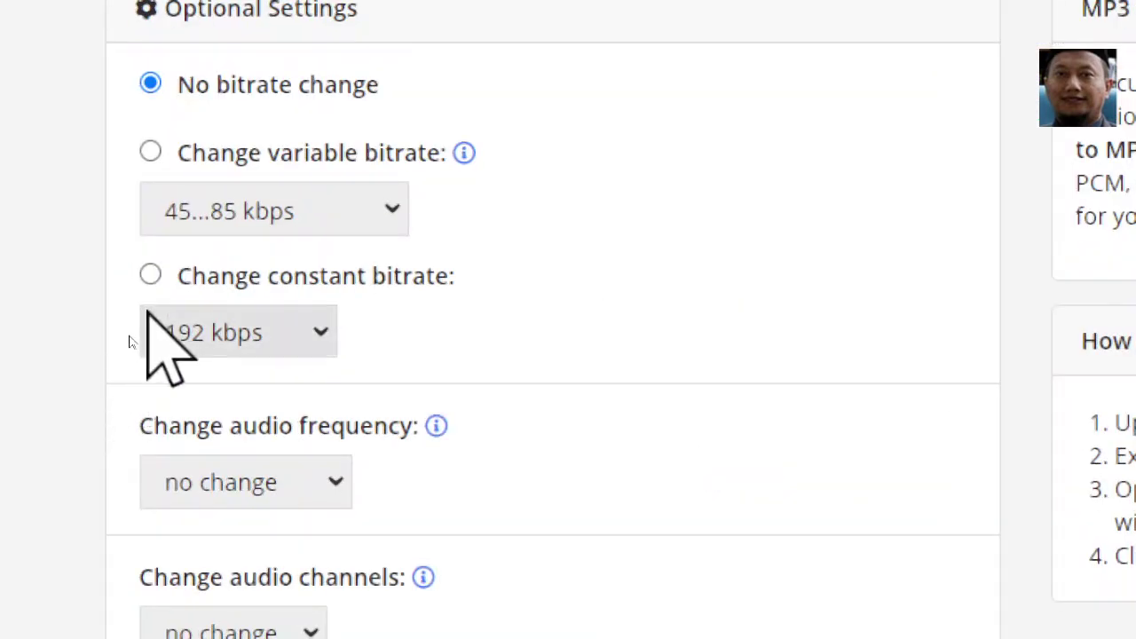
click(151, 276)
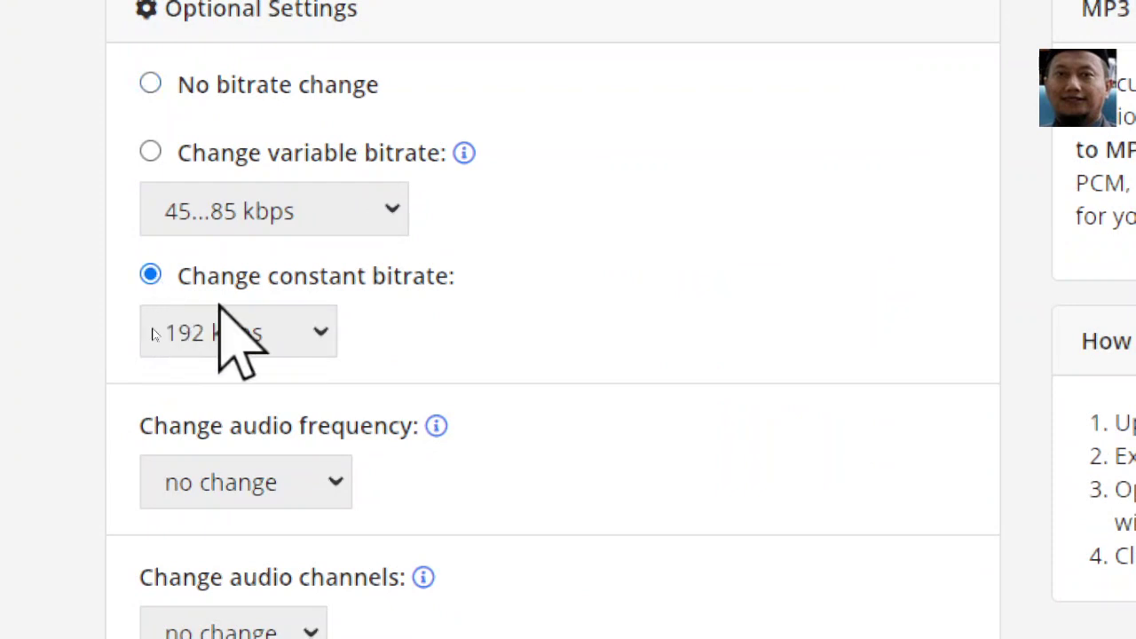
click(321, 332)
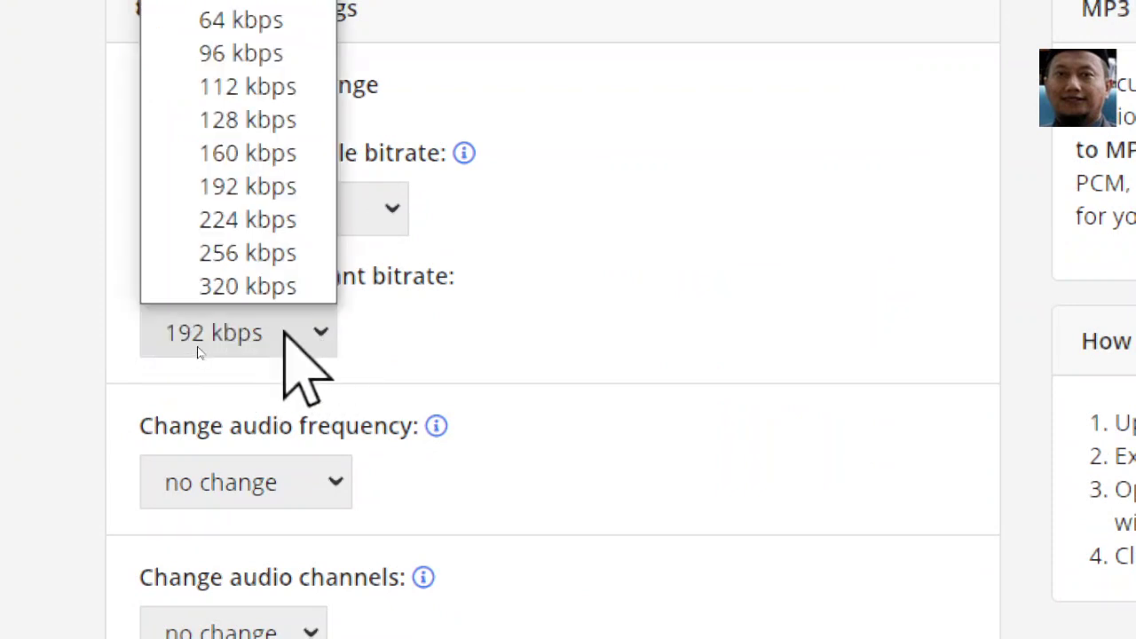
click(274, 160)
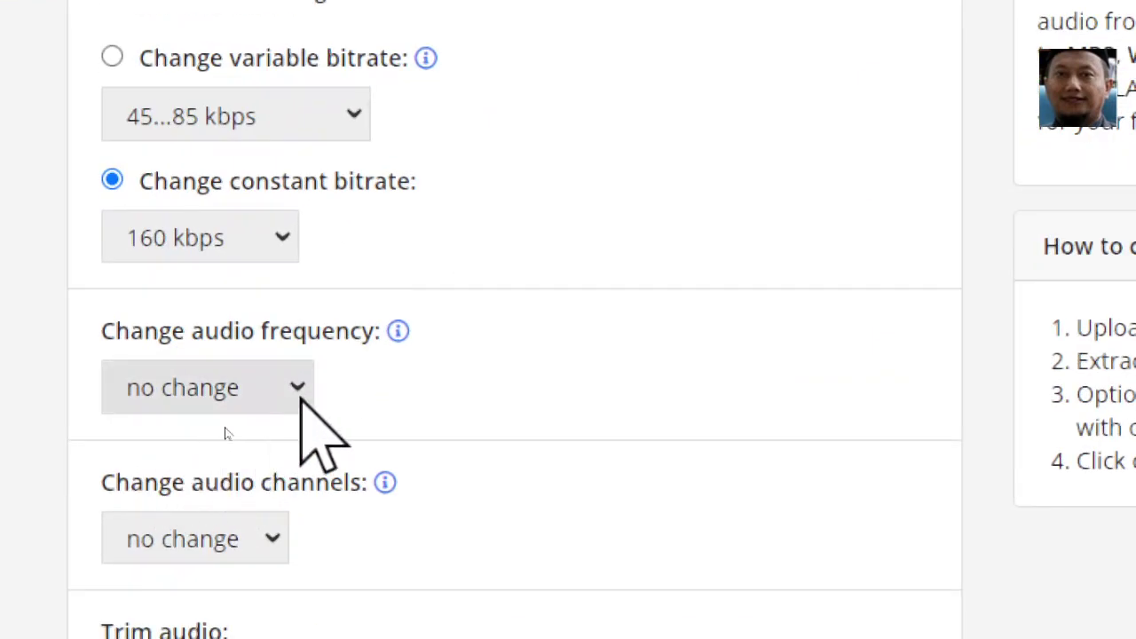
click(298, 390)
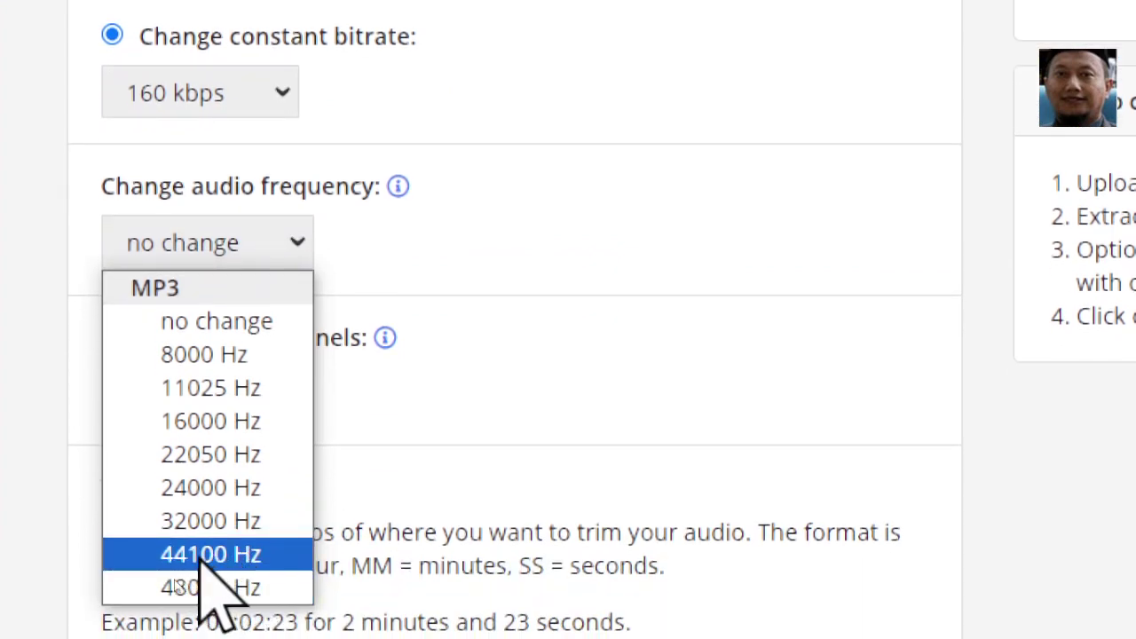
click(199, 561)
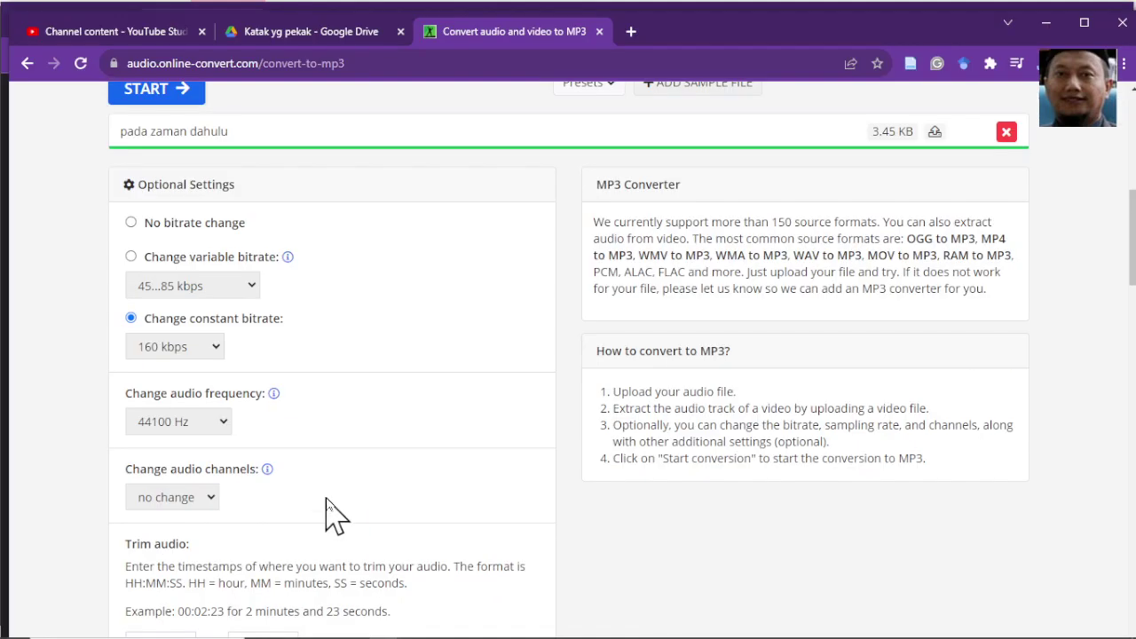
Step: Run the MP3 conversion and save the resulting pada zaman dahulu.mp3 in Downloads > katak yang pekak
scroll(327, 513, down, 3)
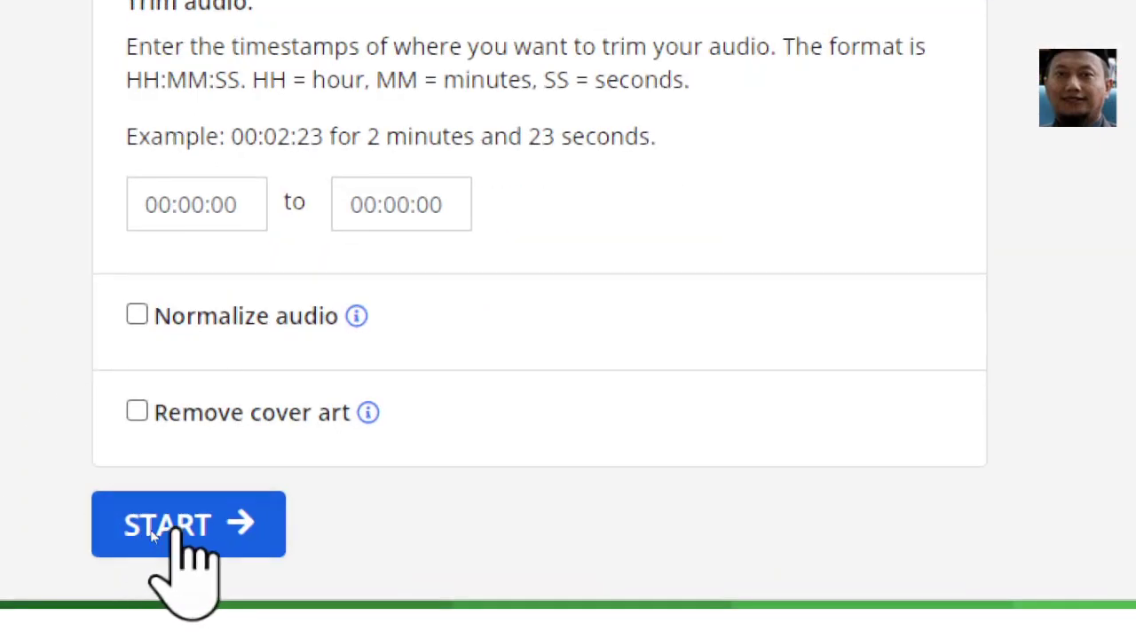
click(149, 529)
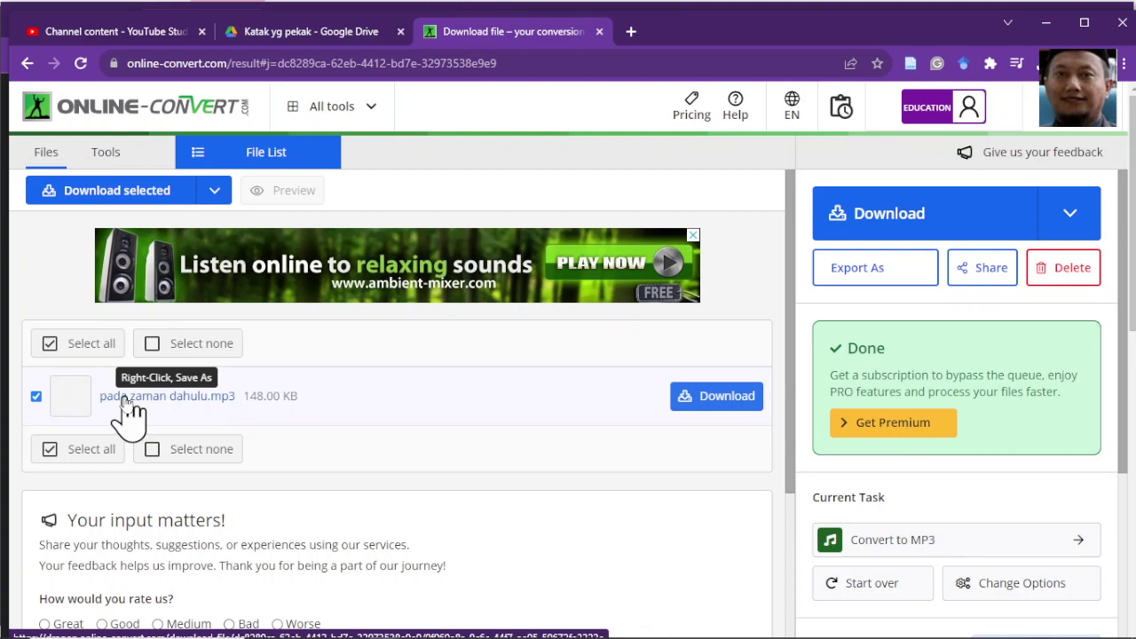
right_click(125, 400)
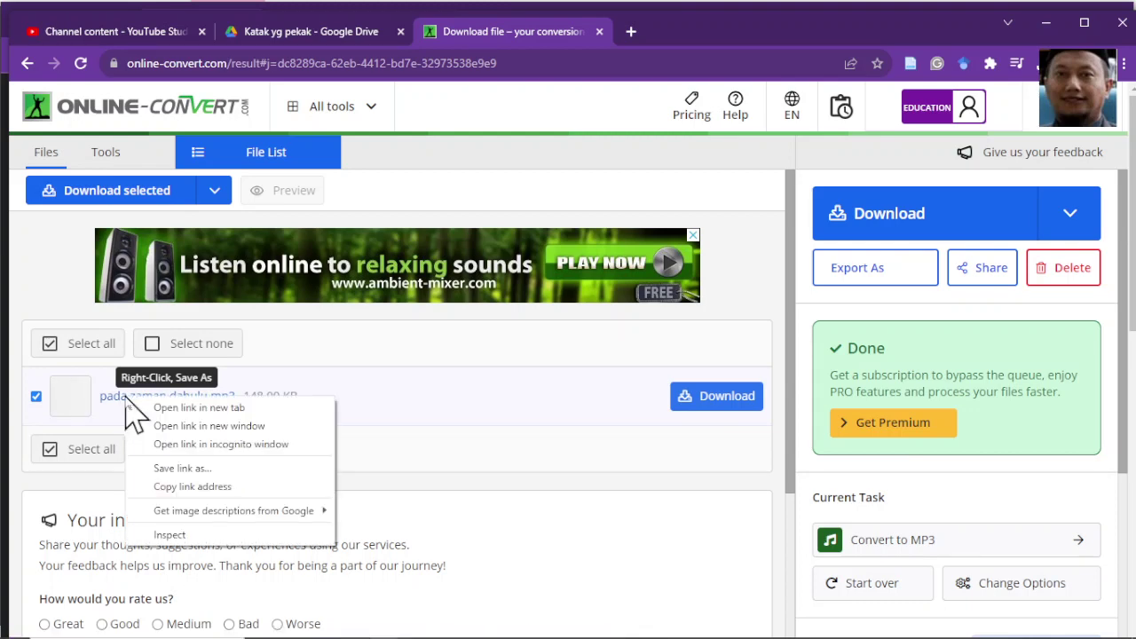
click(165, 469)
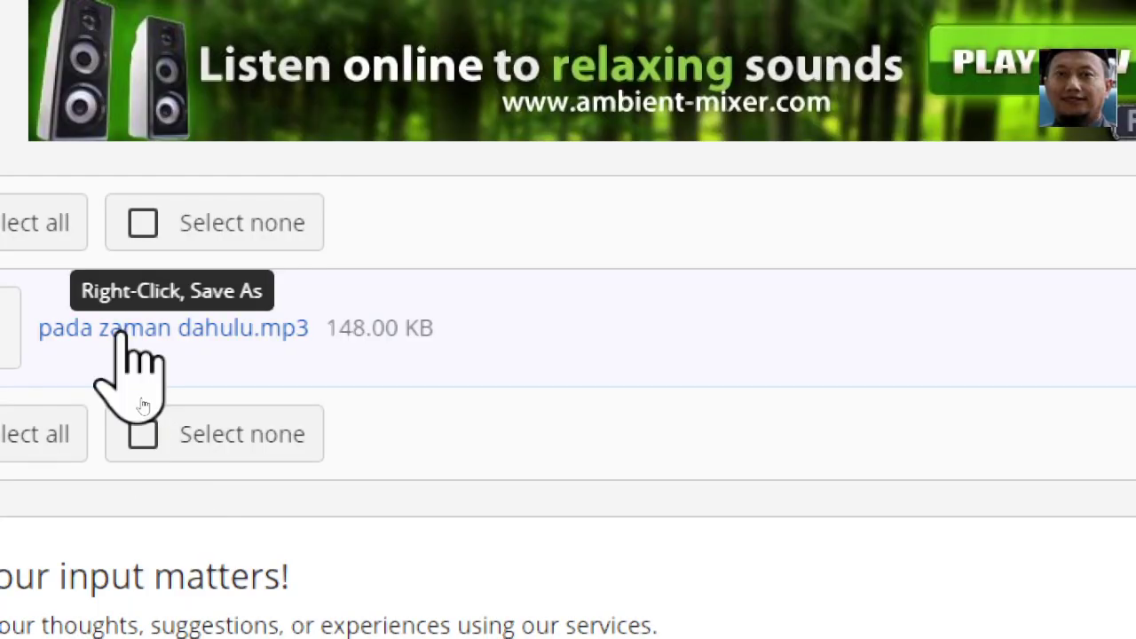
right_click(140, 398)
click(189, 474)
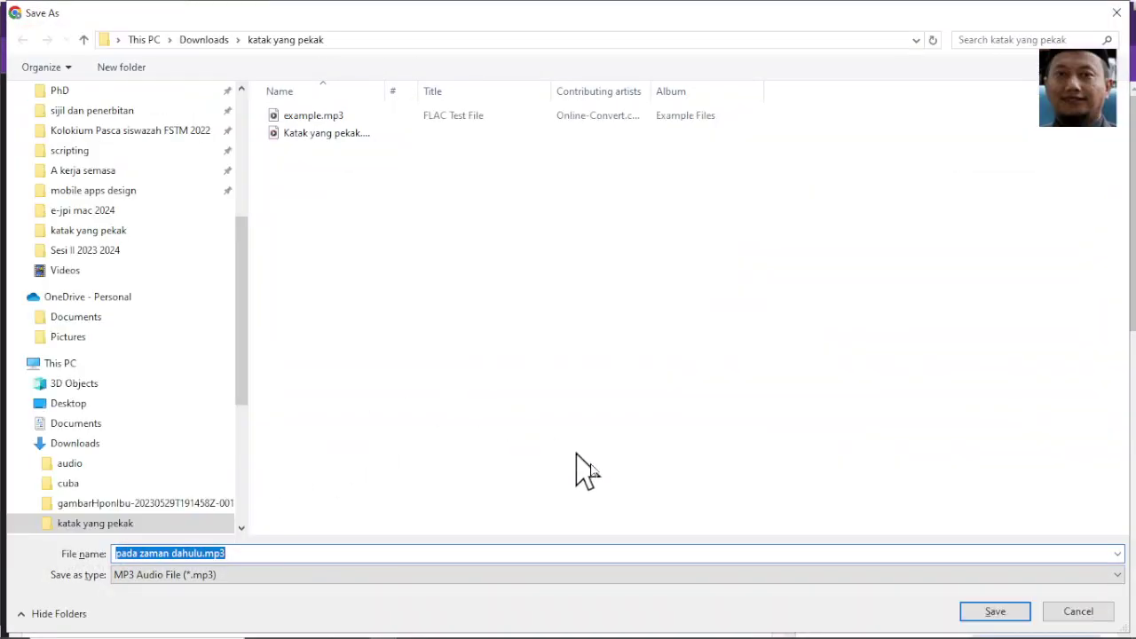
click(990, 612)
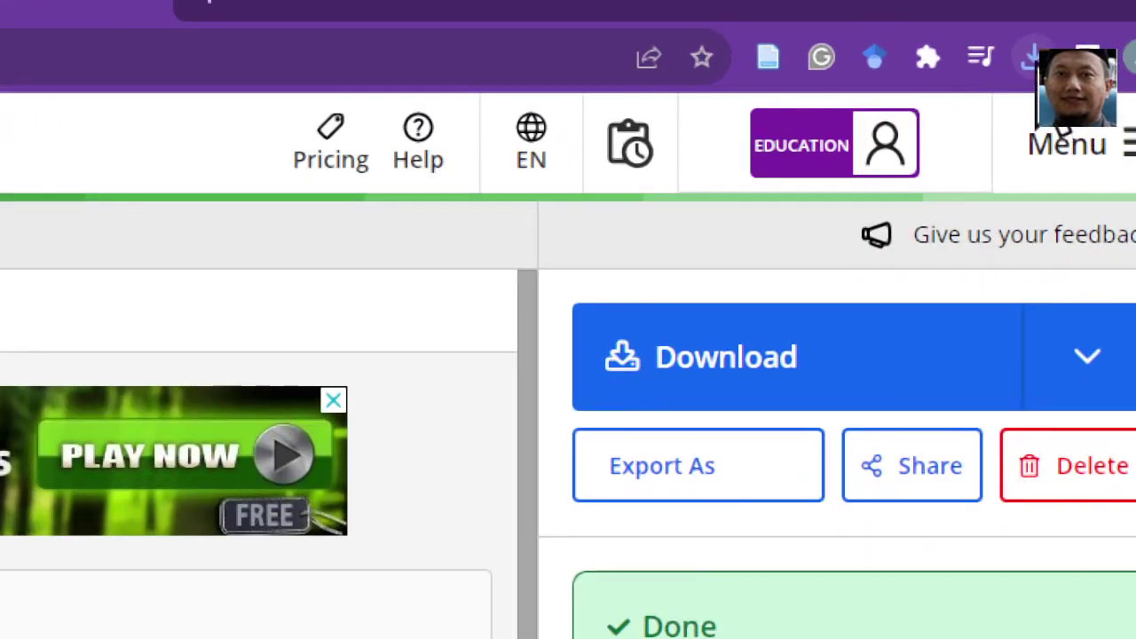
Step: Show the downloaded pada zaman dahulu.mp3 in its folder from the browser's recent download history
click(1037, 63)
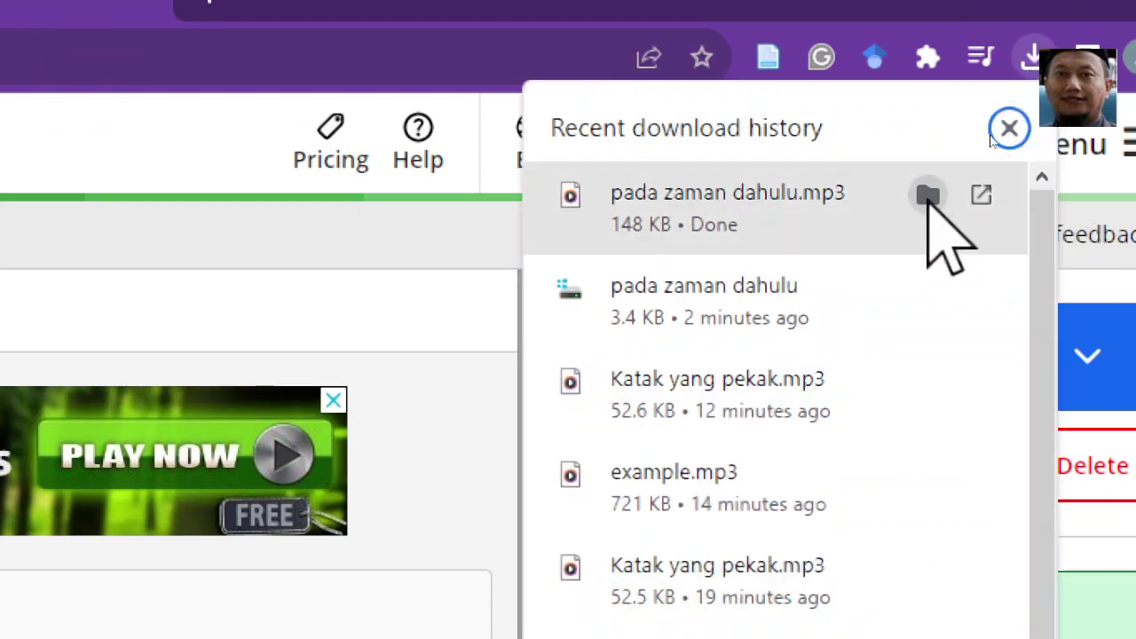
click(928, 198)
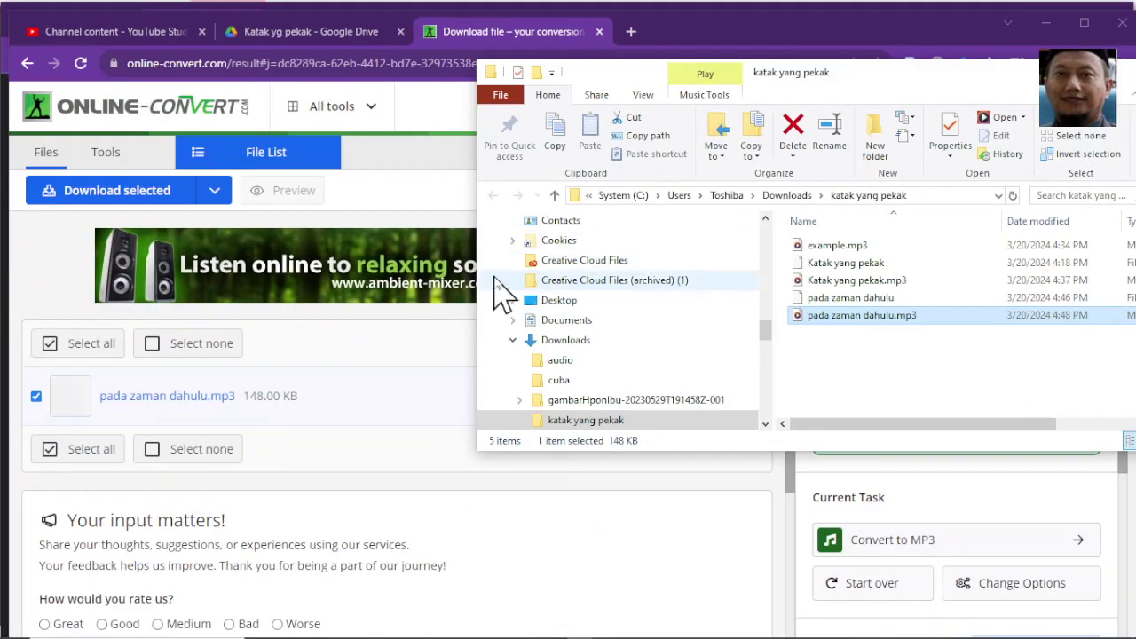
Step: Switch to Adobe Animate and import Katak yang pekak.mp3 into the library of Untitled-2 without replacing existing items
mouse_move(746, 626)
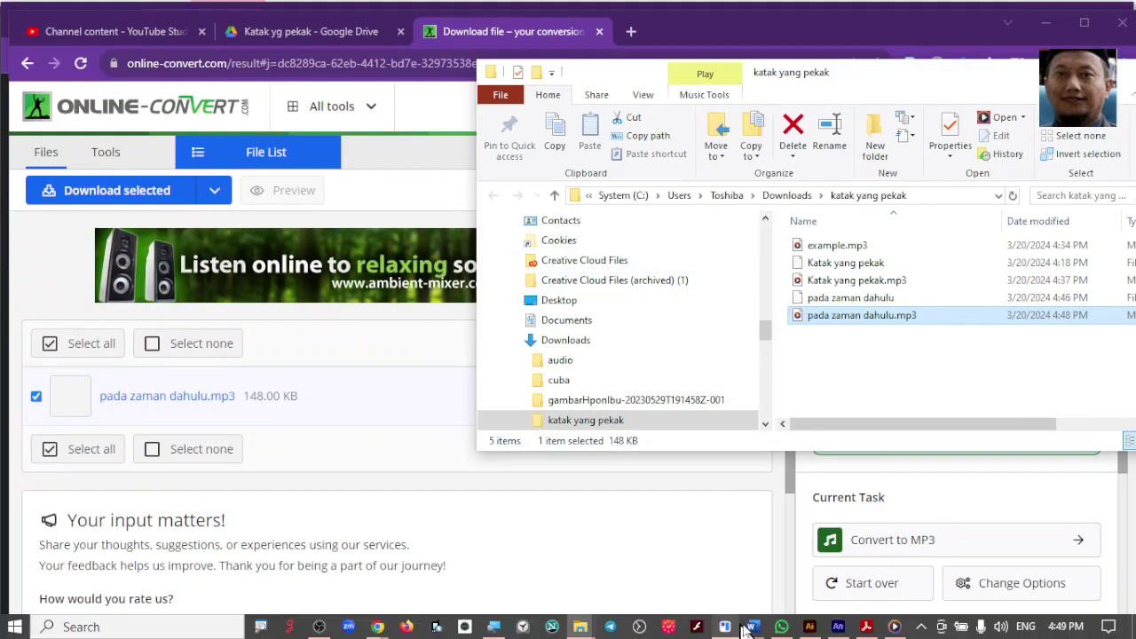
click(837, 626)
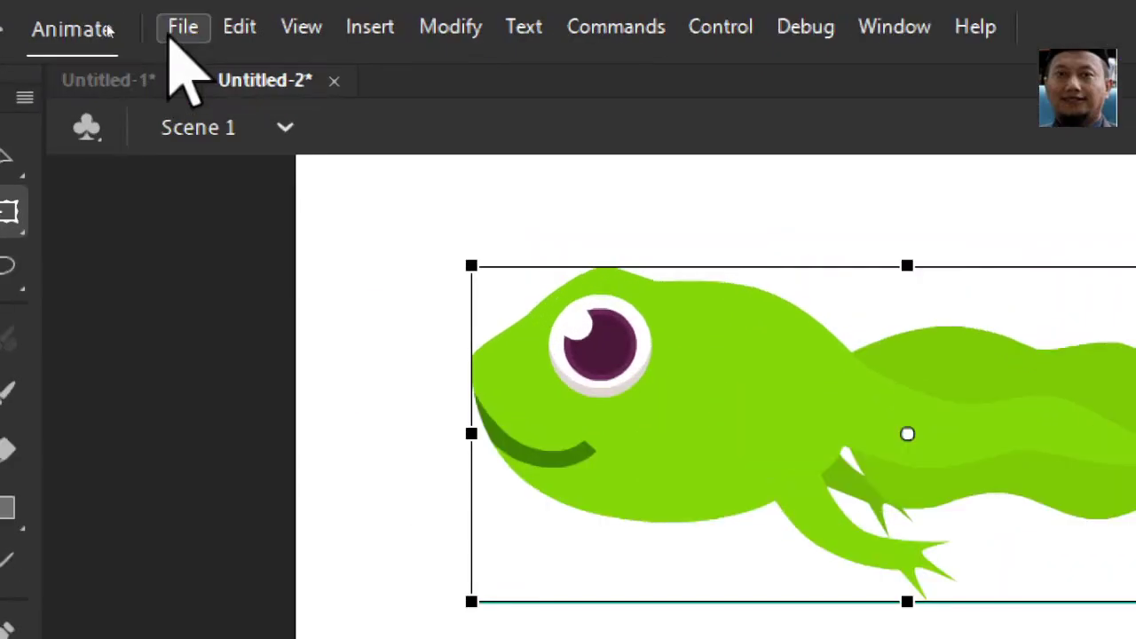
click(113, 21)
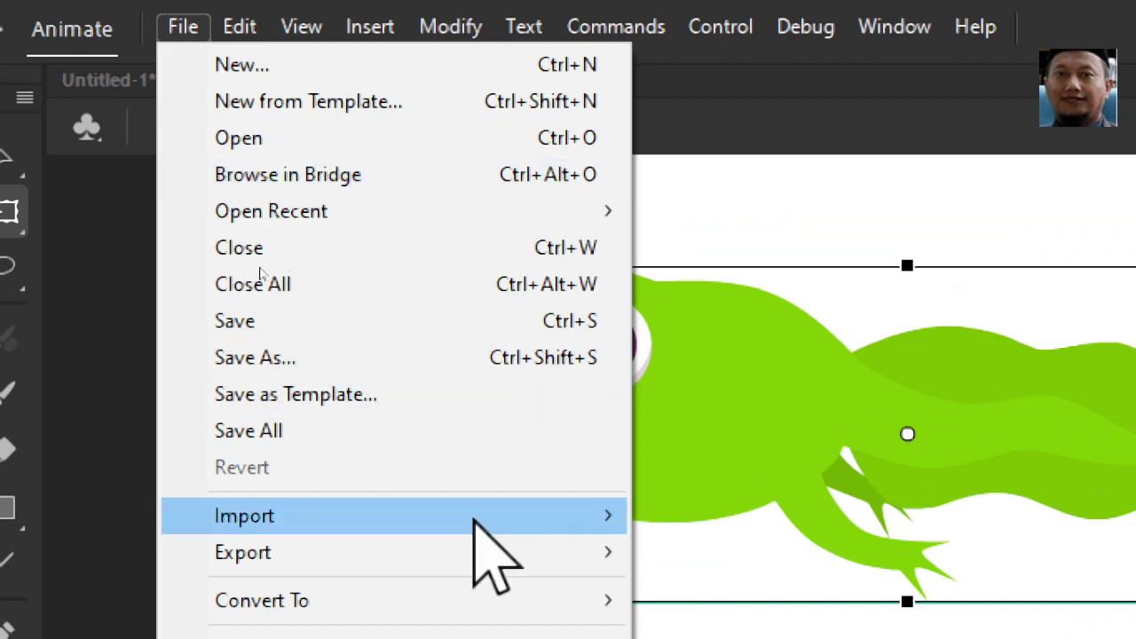
mouse_move(482, 530)
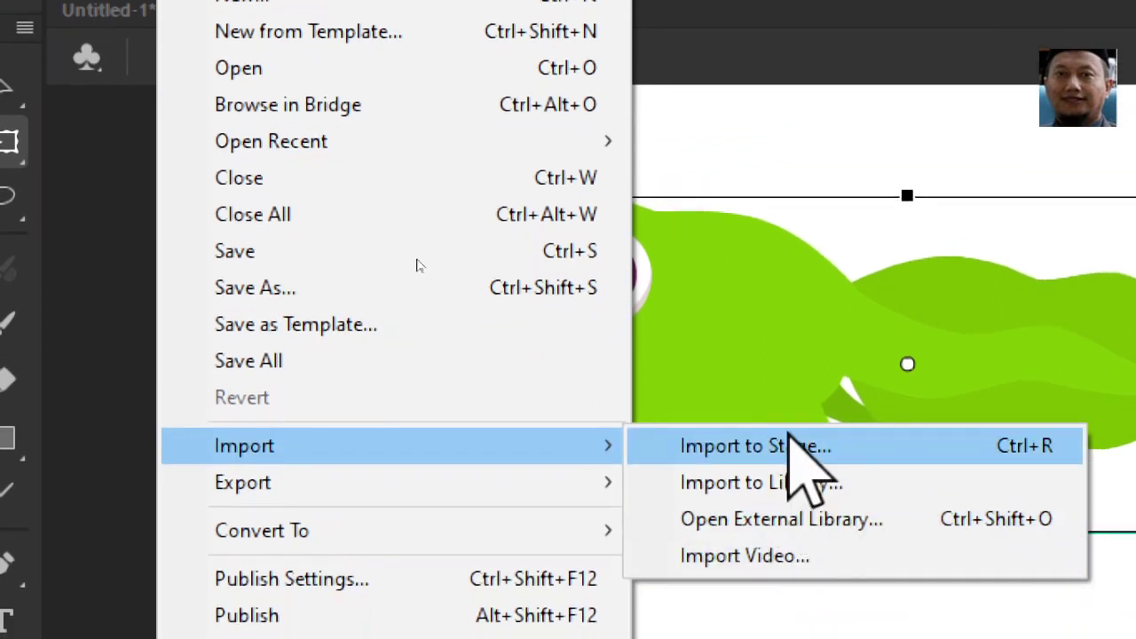
click(796, 482)
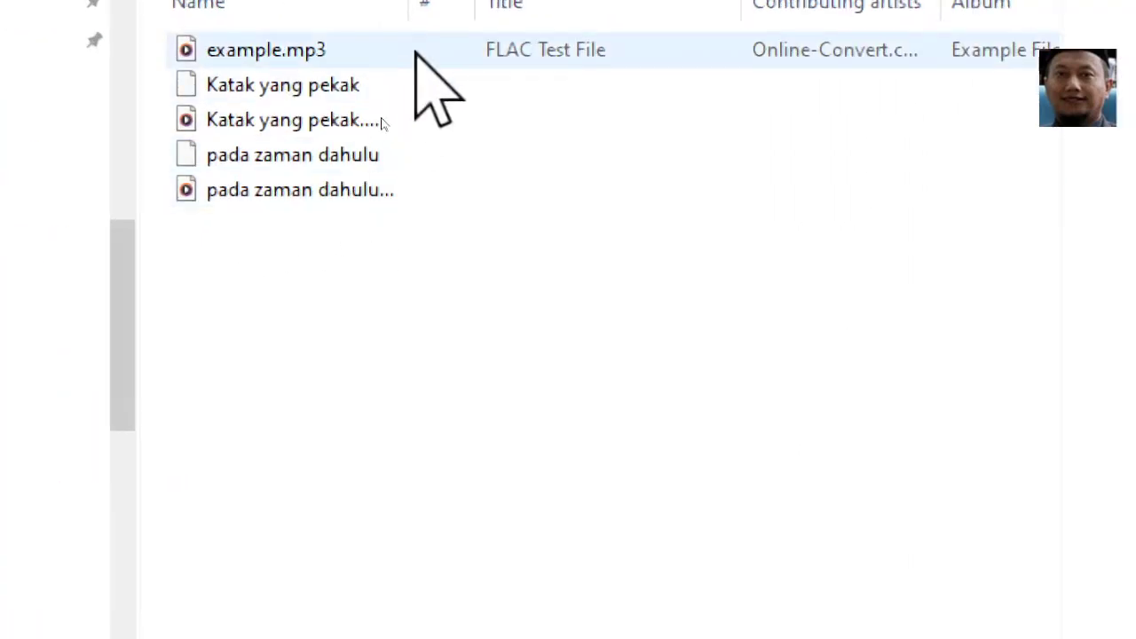
drag(479, 10, 601, 20)
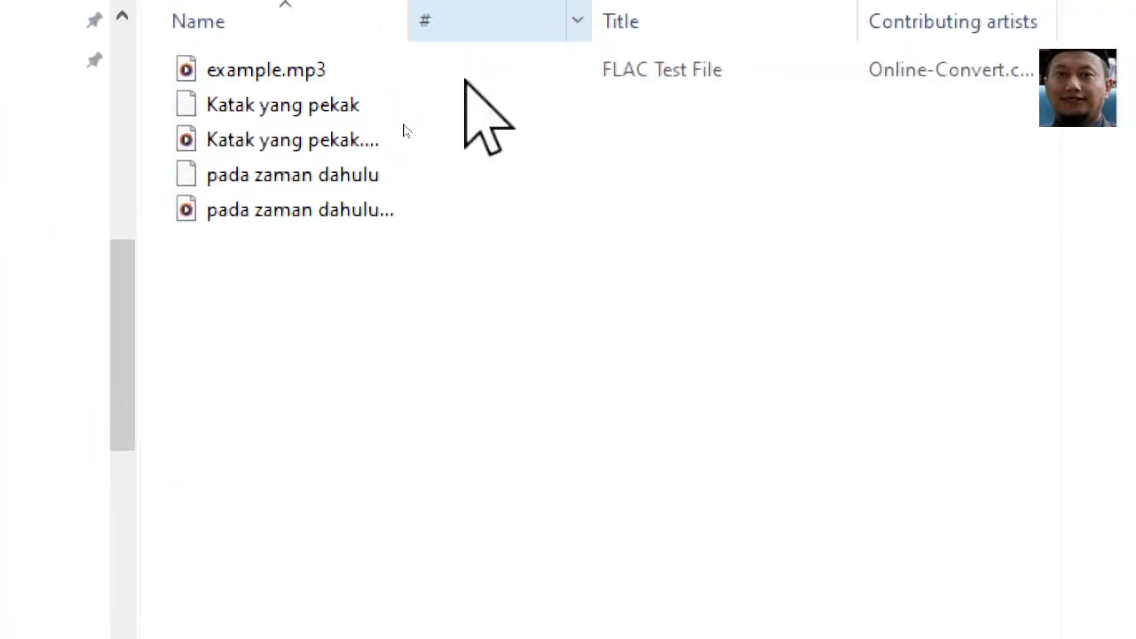
click(282, 138)
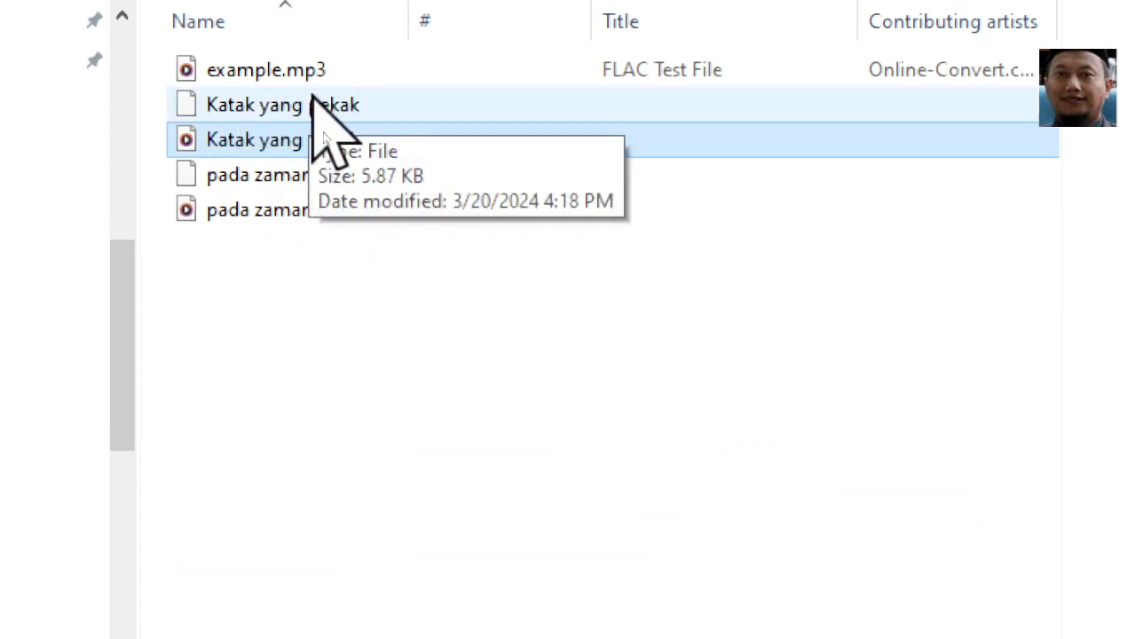
drag(410, 21, 578, 34)
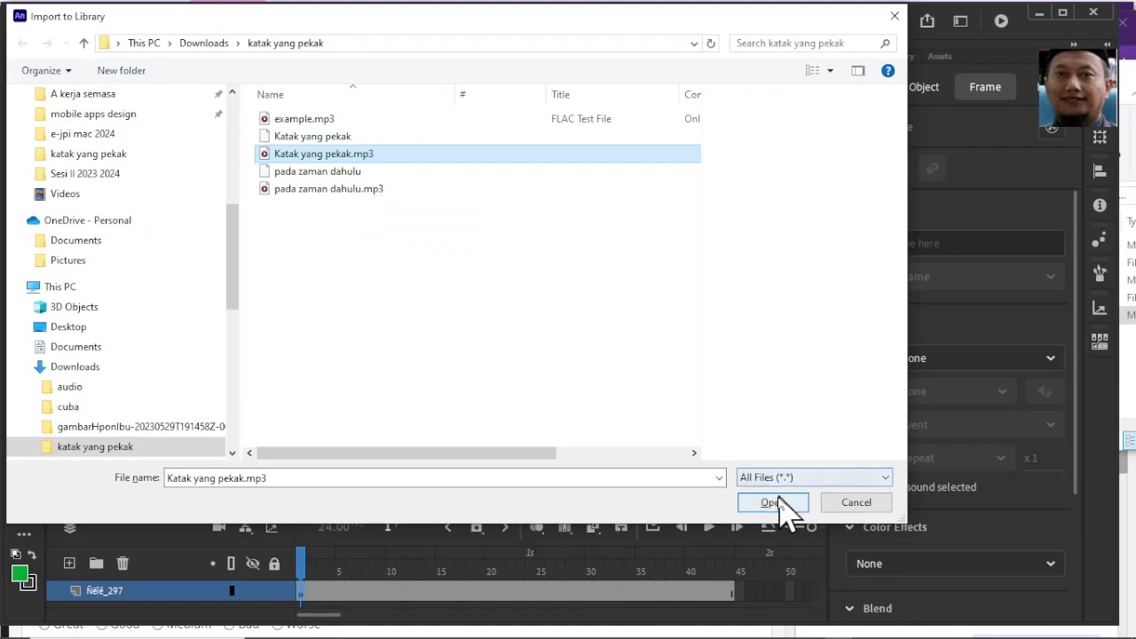
click(783, 571)
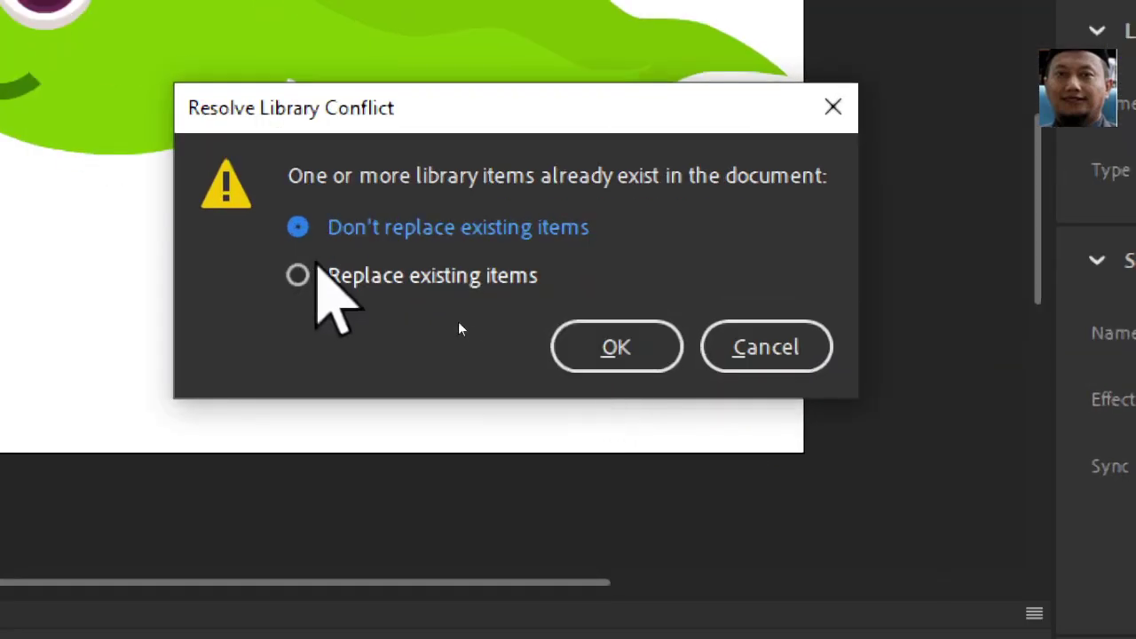
click(586, 342)
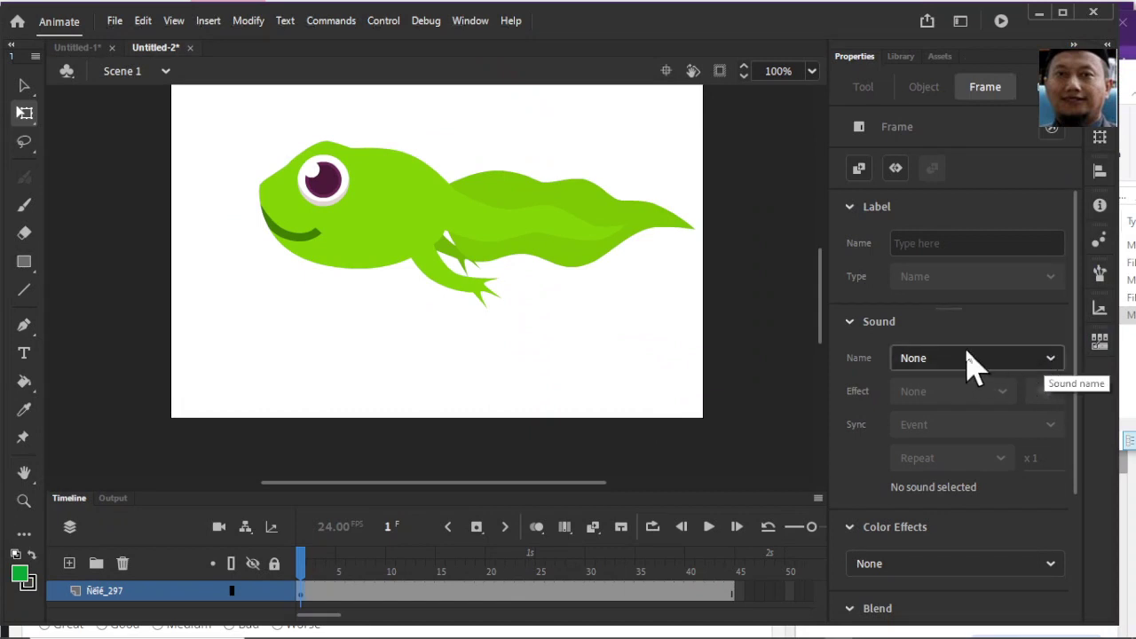
Step: Insert a keyframe at frame 15, add Katak yang pekak.mp3 from the library to it, and play the timeline
key(ctrl+l)
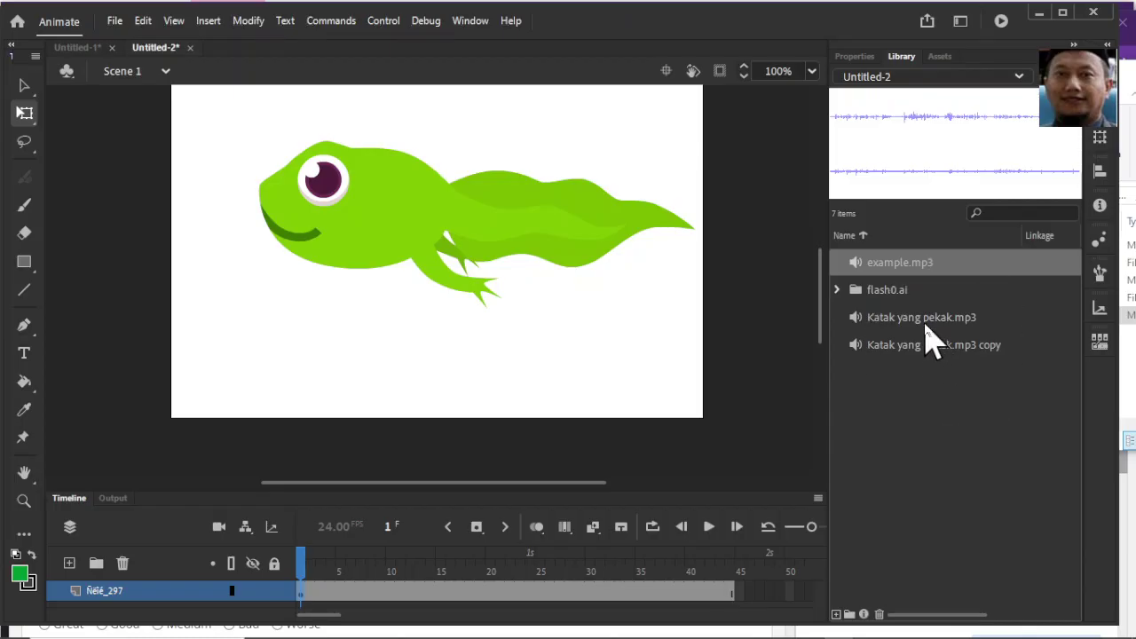
click(926, 325)
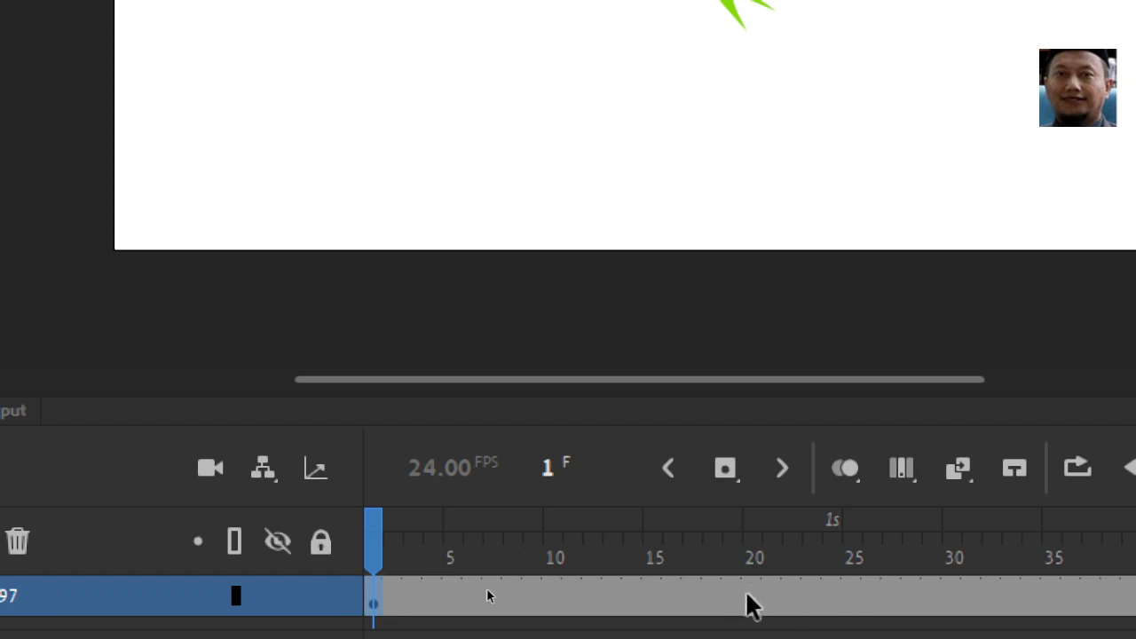
click(654, 595)
click(654, 600)
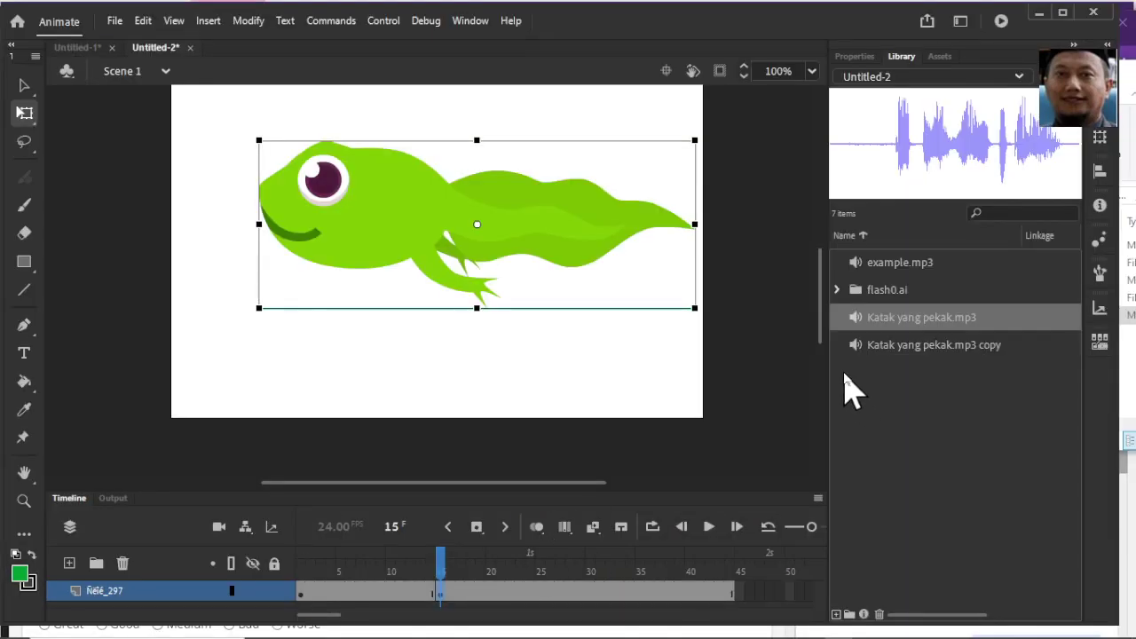
drag(893, 323, 499, 364)
key(Return)
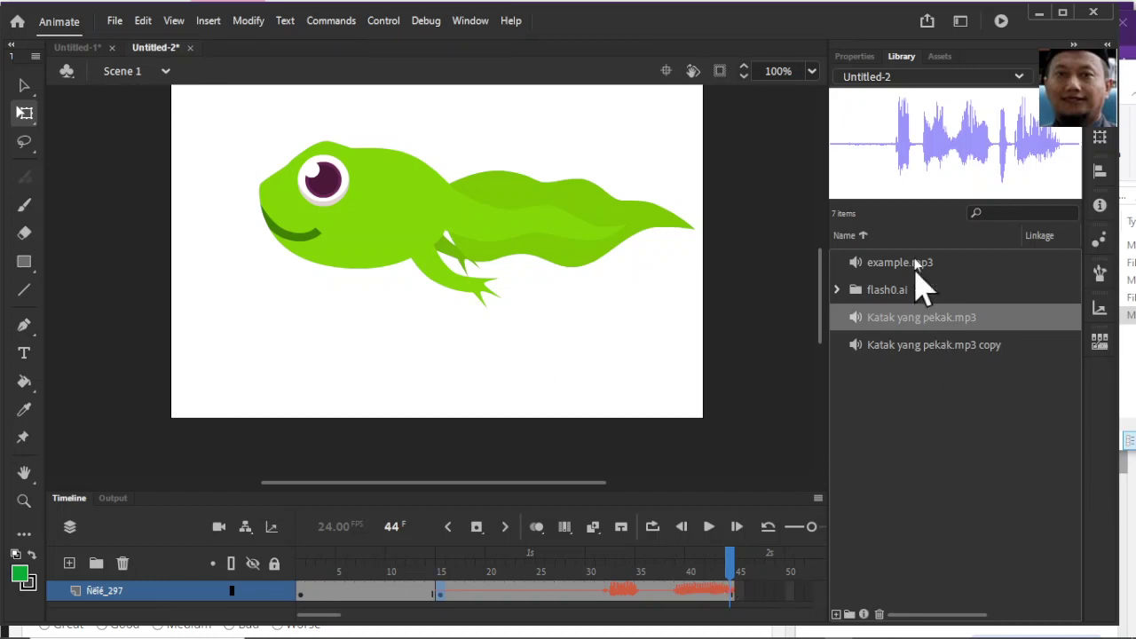
Step: Examine the sync options in the sound properties of the keyframe at frame 15
click(854, 58)
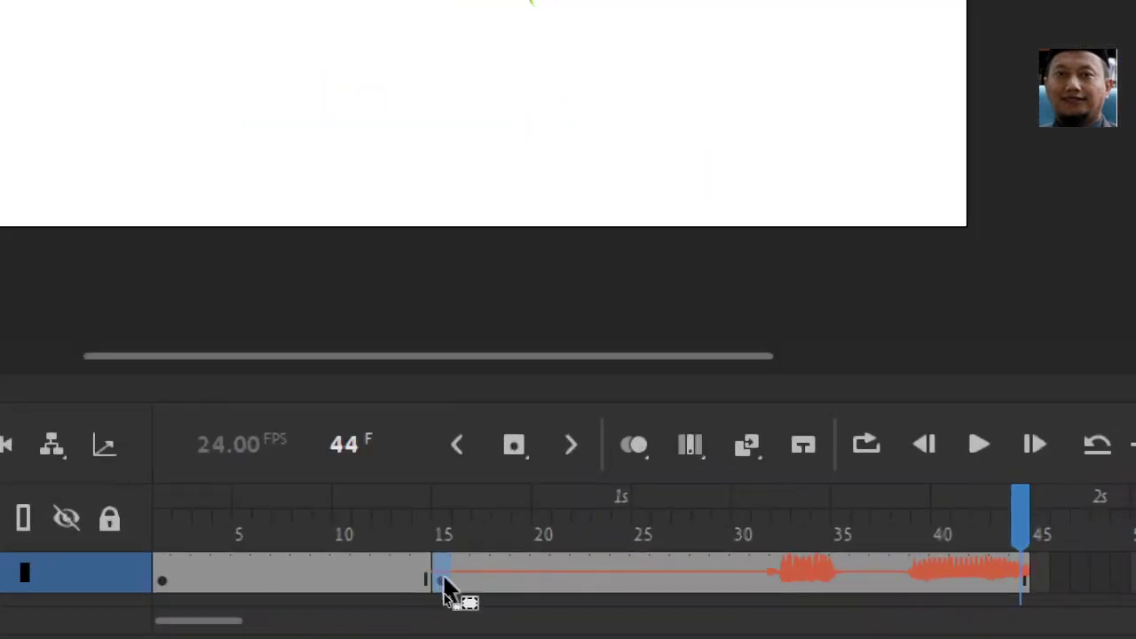
click(440, 593)
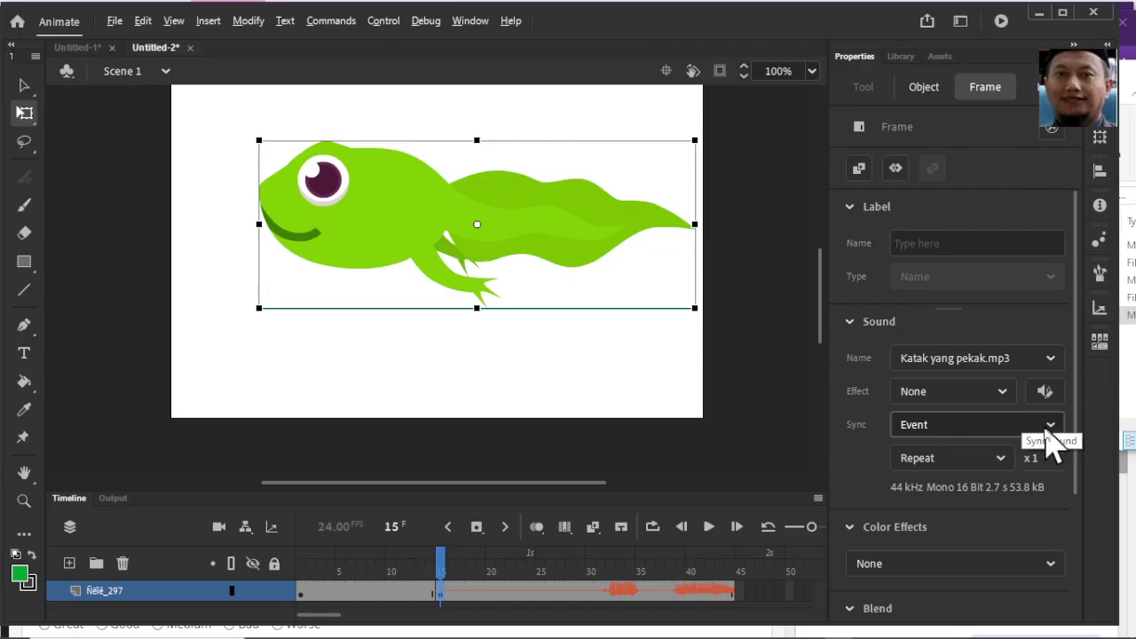
click(1047, 429)
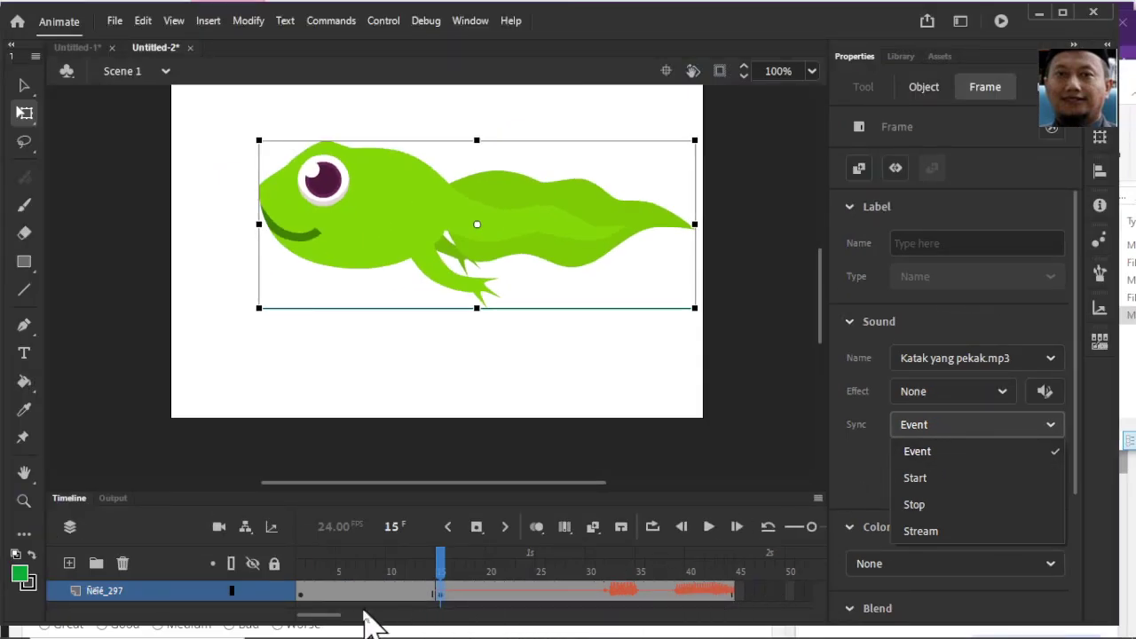
Step: Extend the layer's frames to frame 110 and play the timeline from the beginning
drag(336, 617, 392, 626)
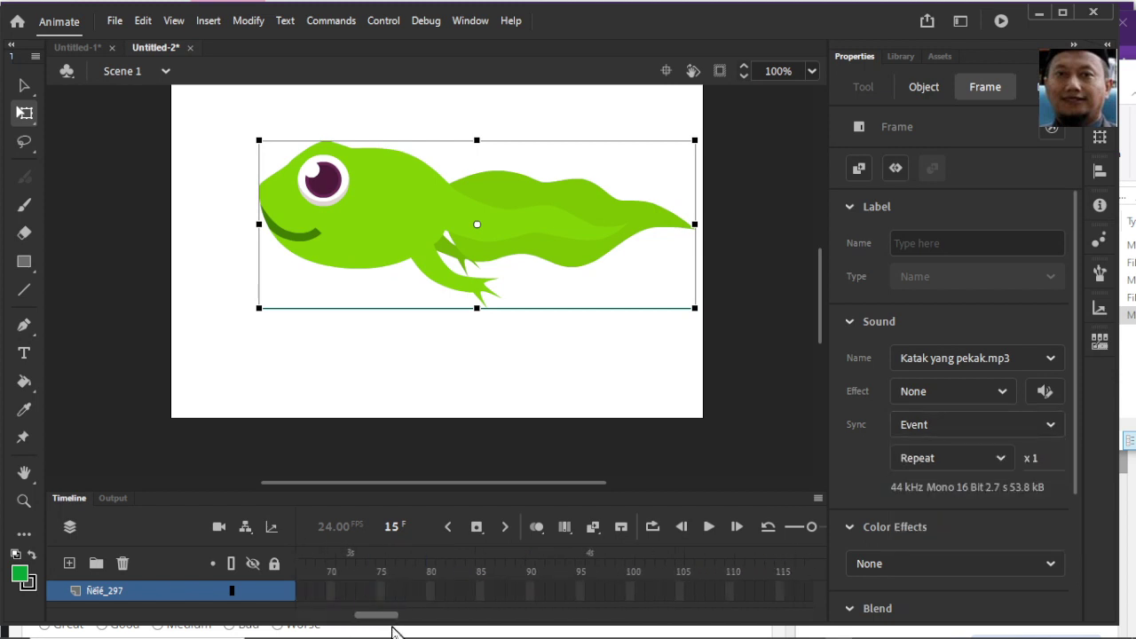
click(731, 594)
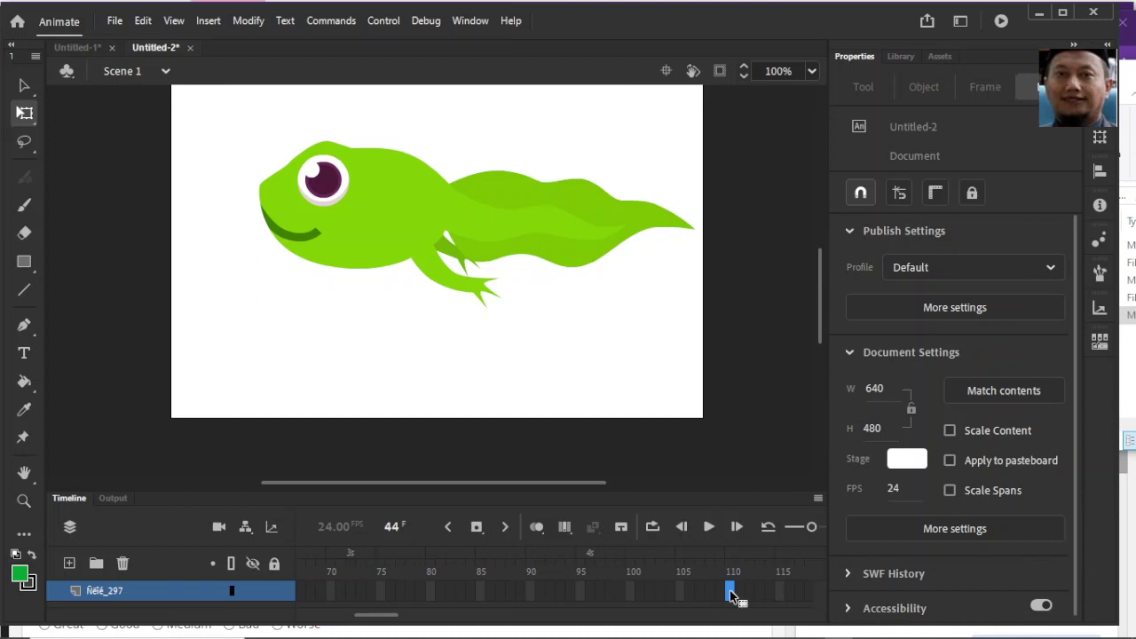
key(F5)
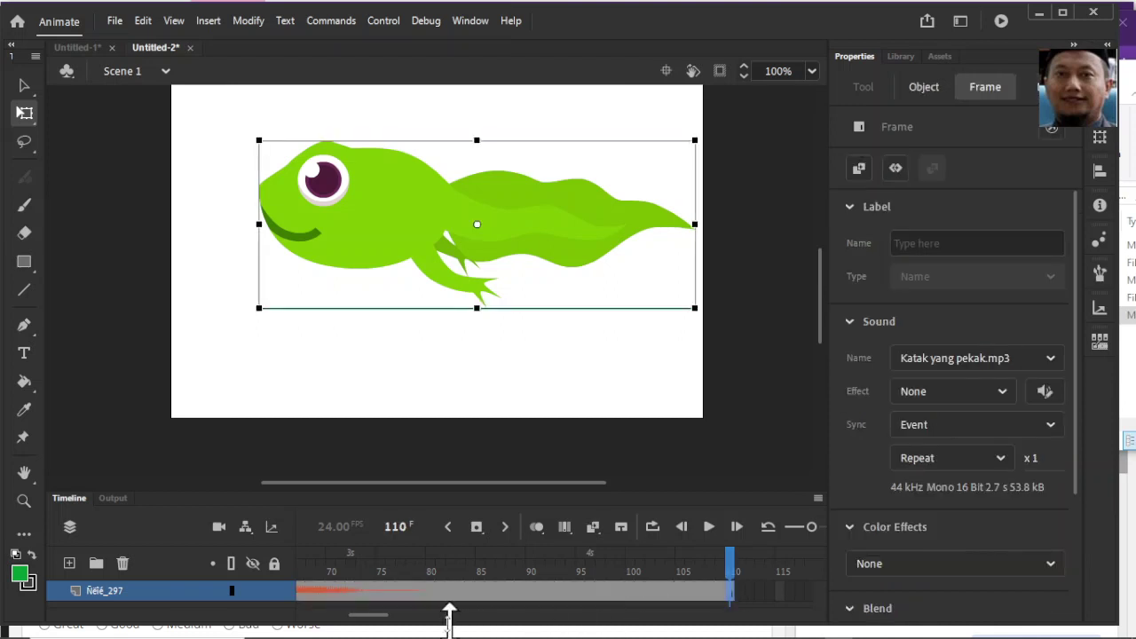
drag(381, 625, 292, 609)
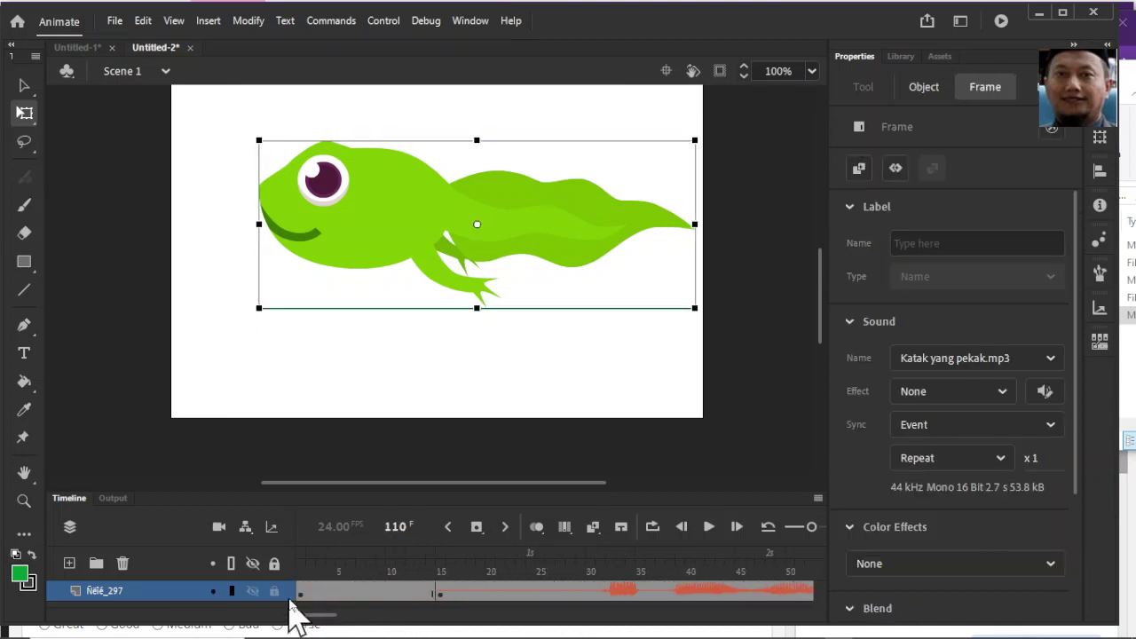
click(306, 566)
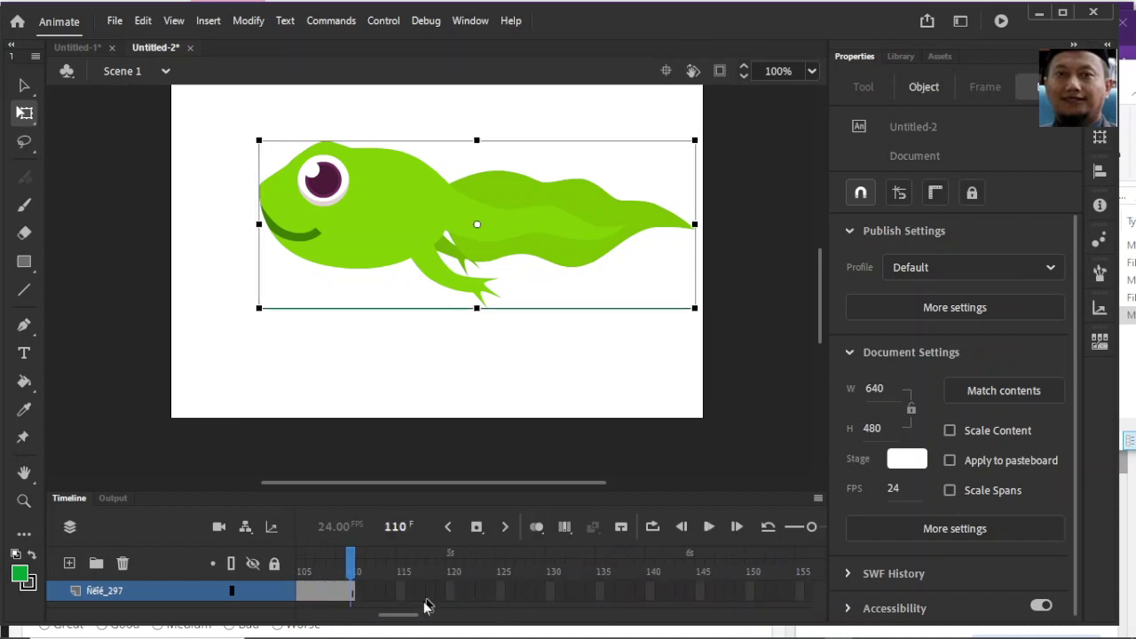
drag(361, 622, 317, 621)
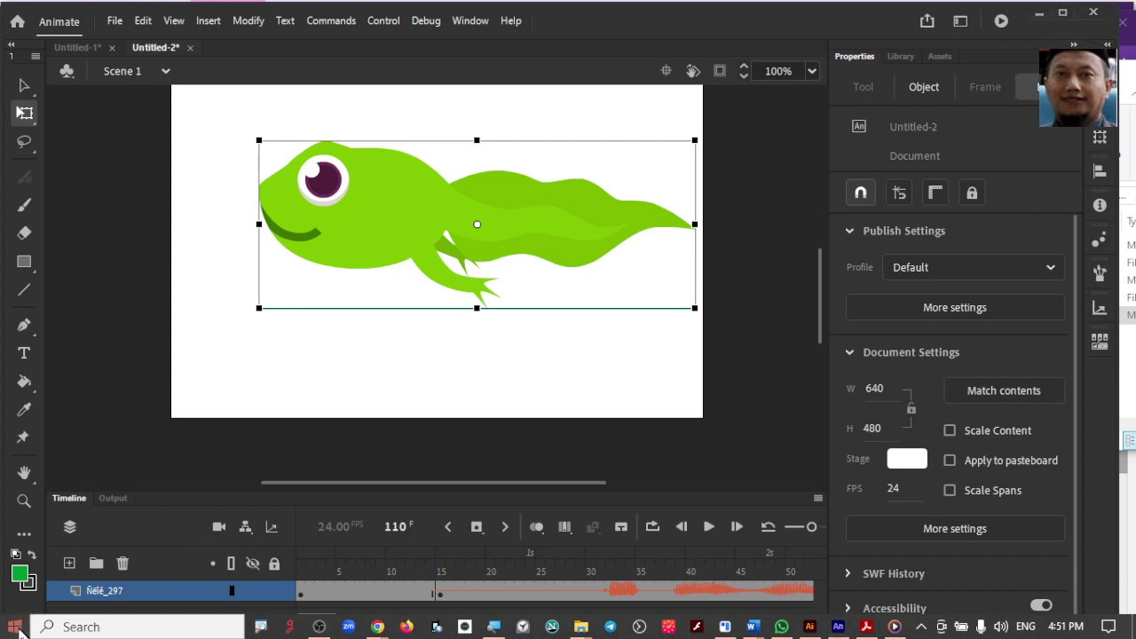
Step: Search the installed apps for Audacity and launch it
click(15, 629)
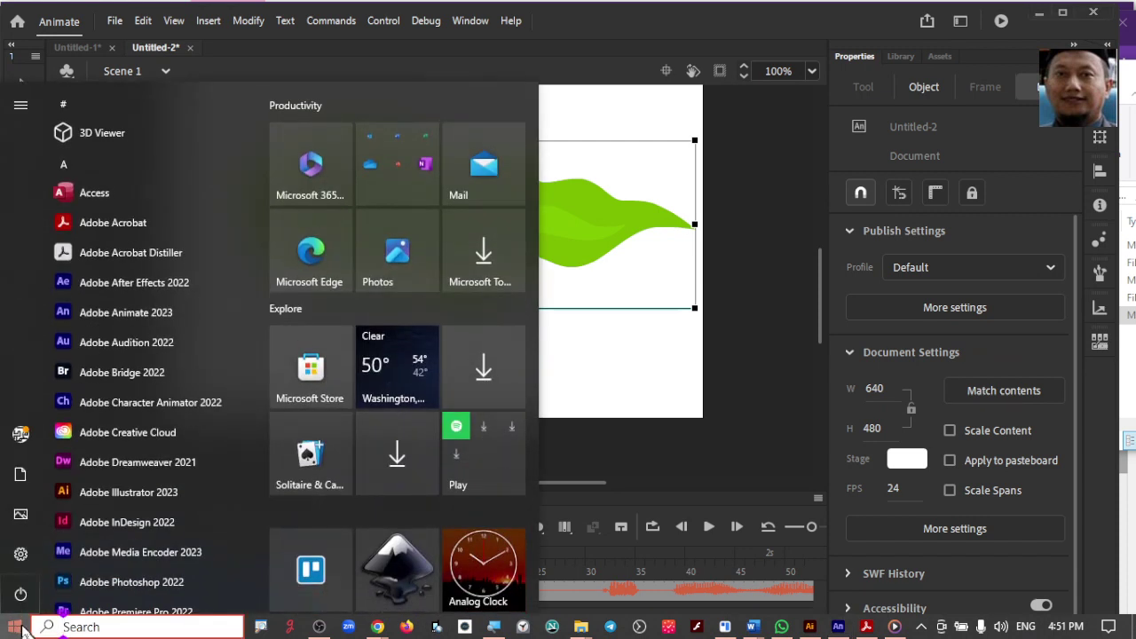
click(93, 627)
text(a)
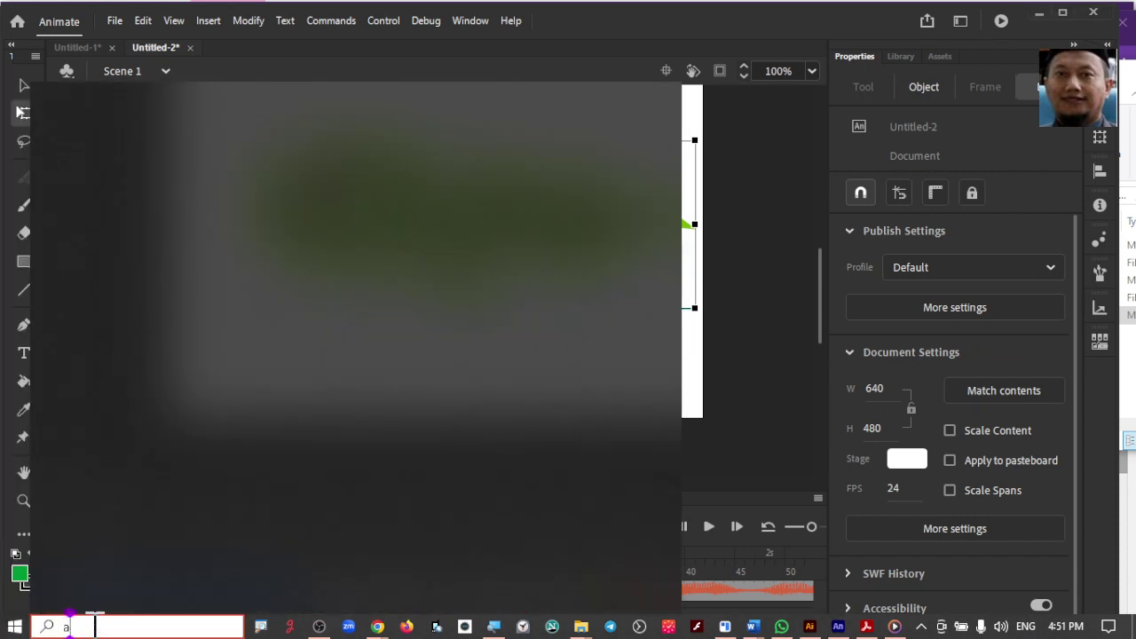
text(u)
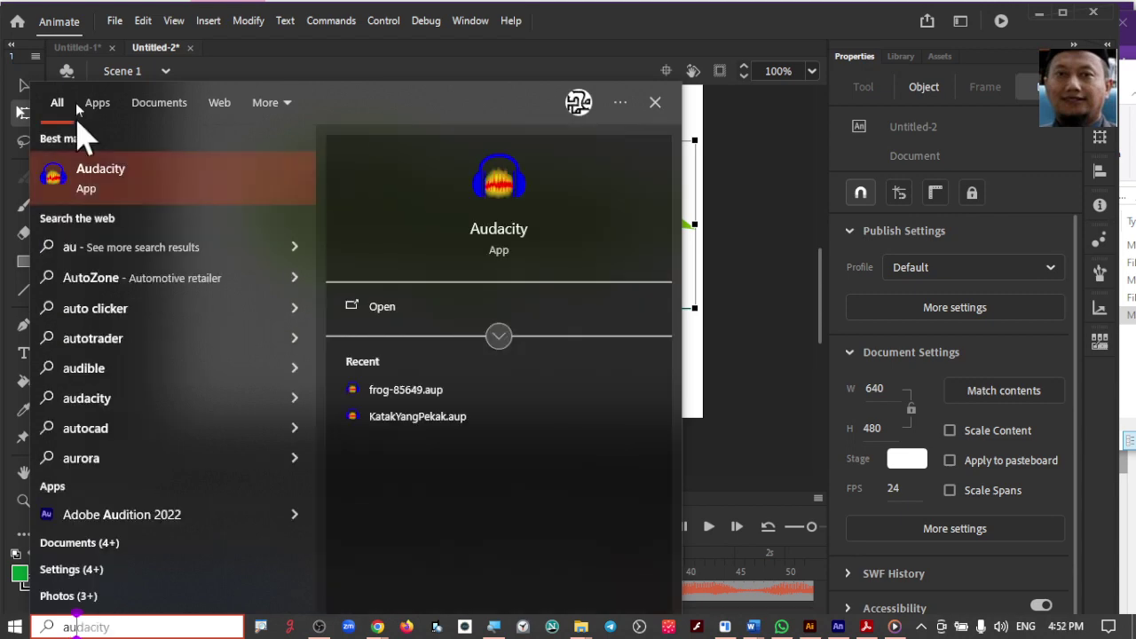
click(129, 184)
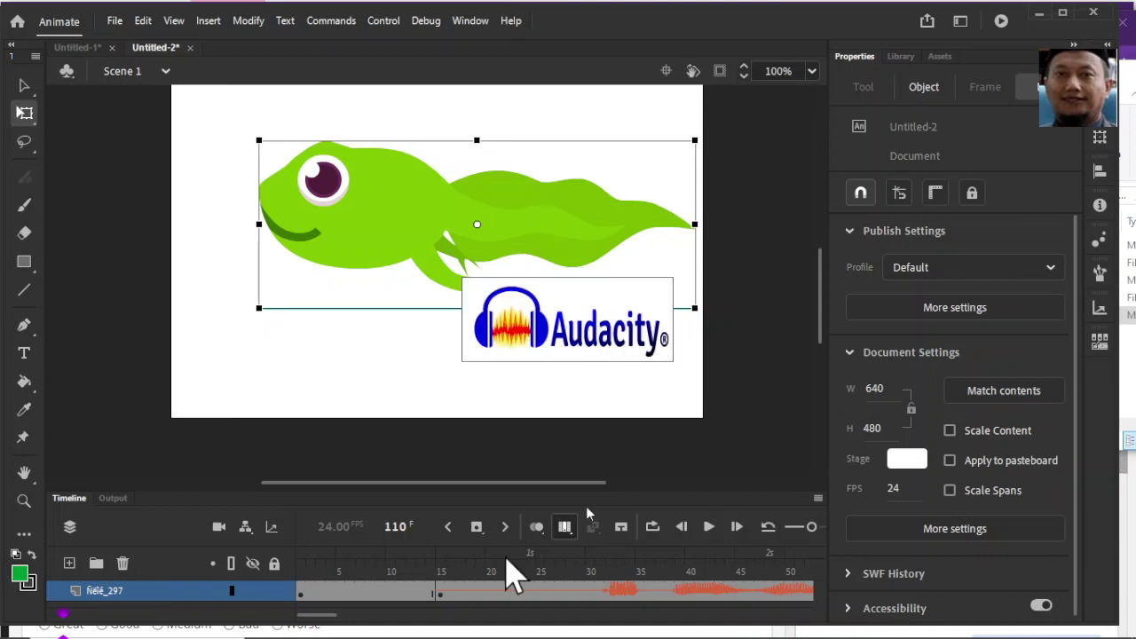
Step: Discard all recoverable projects from the crash recovery prompt and dismiss the welcome window
mouse_move(175, 628)
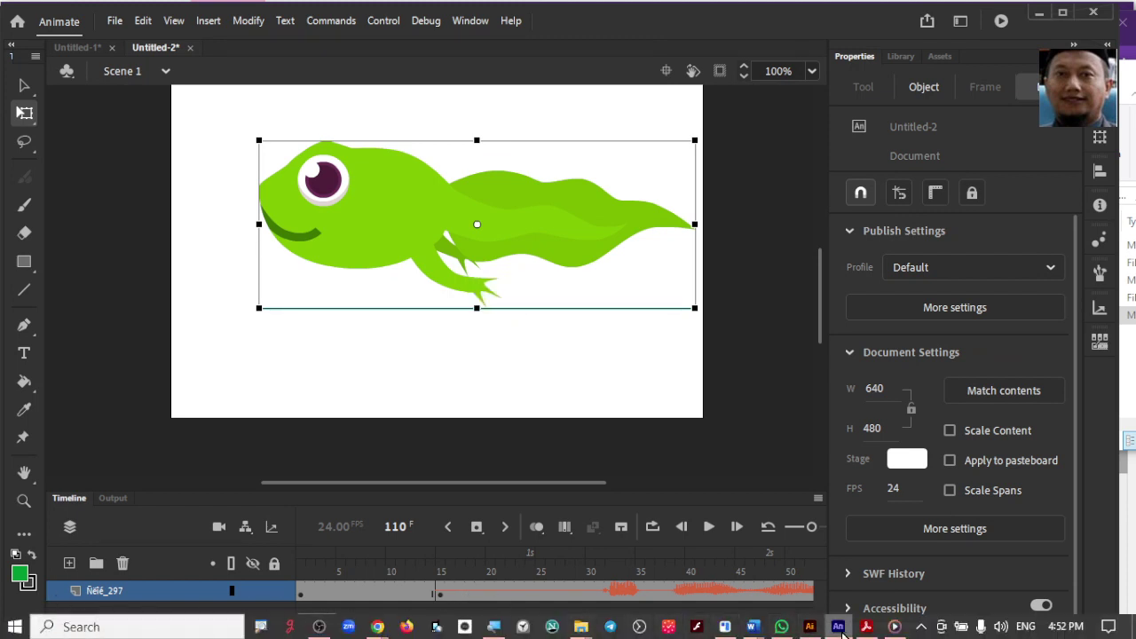
mouse_move(839, 627)
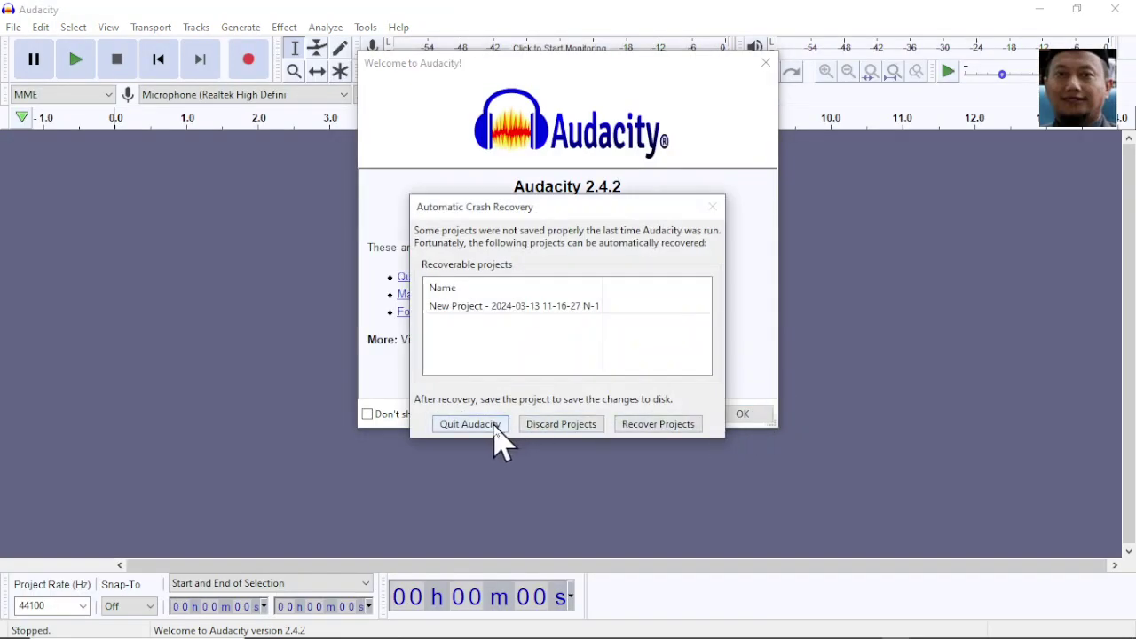
click(593, 425)
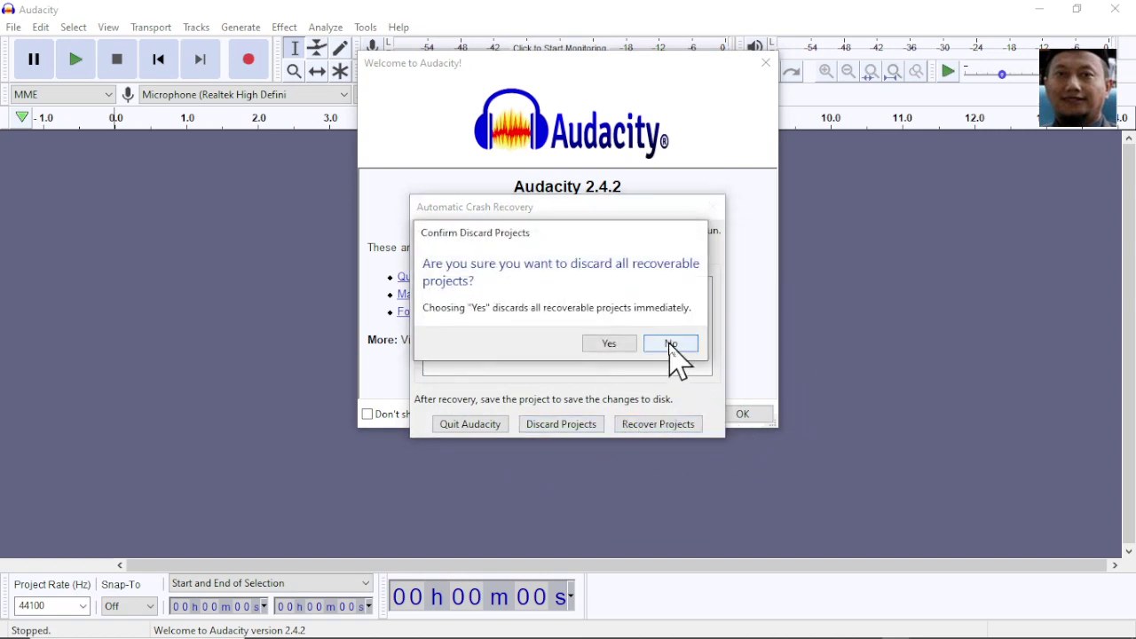
click(671, 345)
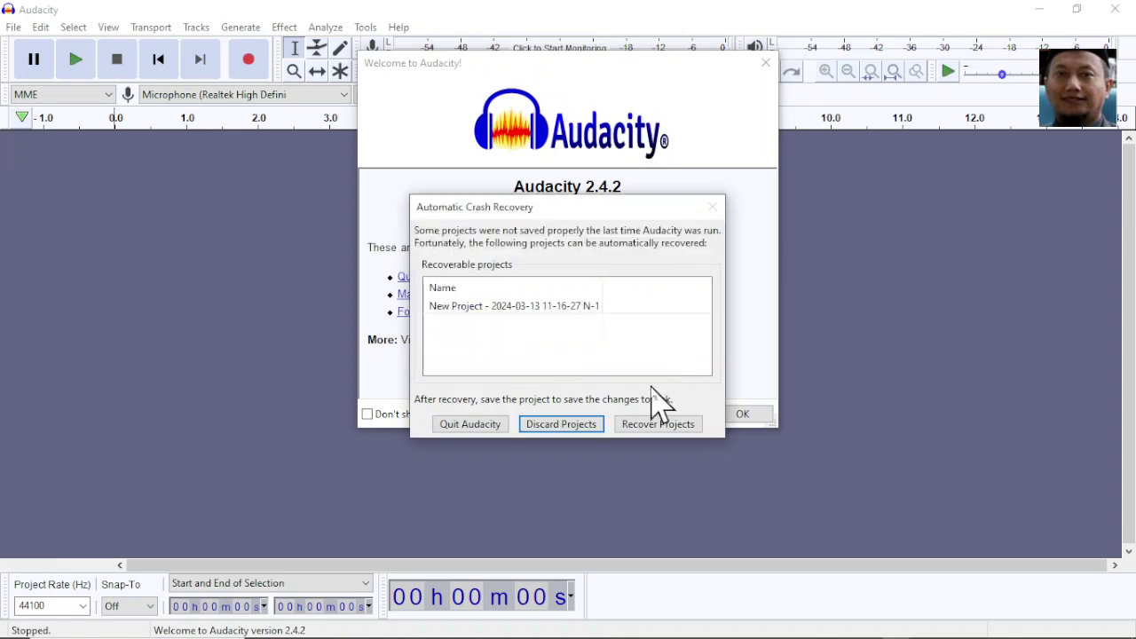
click(578, 426)
click(616, 346)
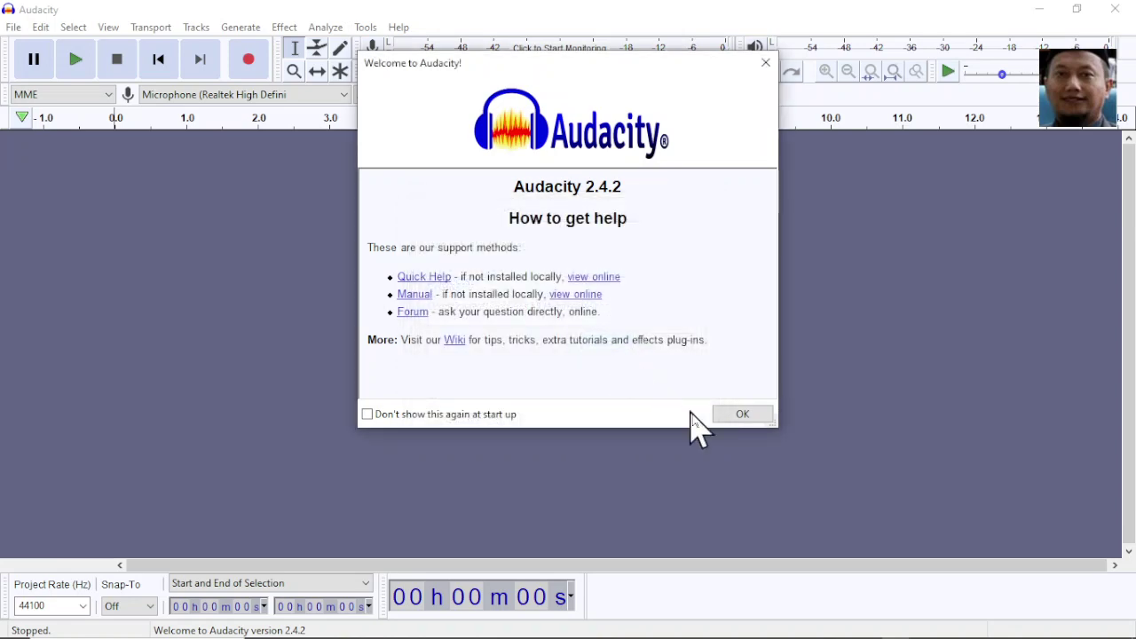
click(728, 417)
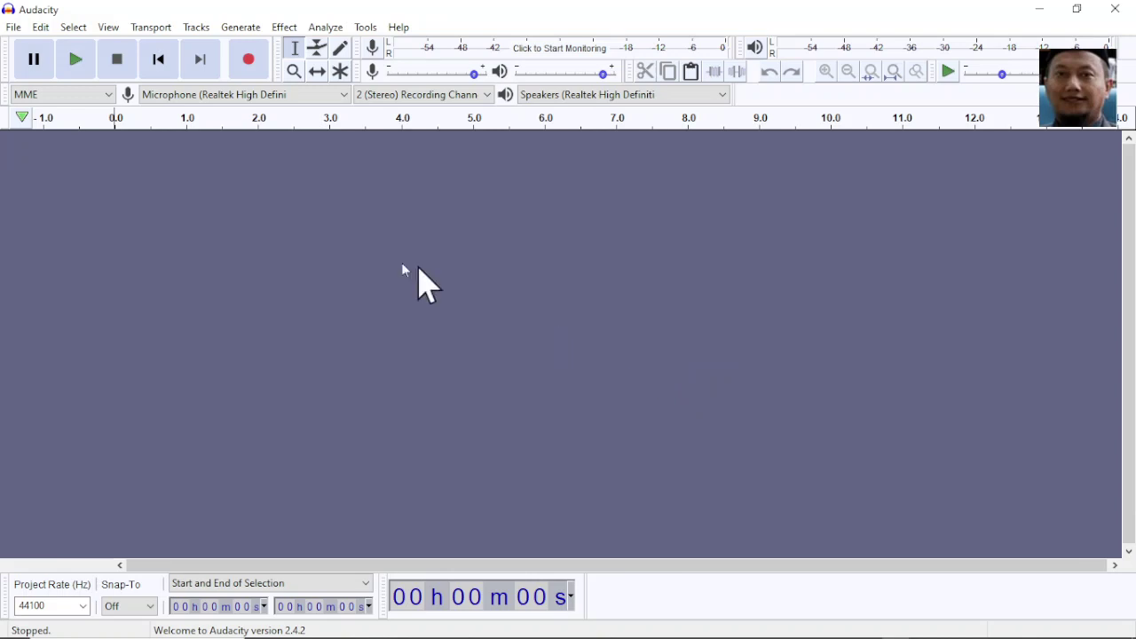
Step: Import the audio file Katak yang pekak.mp3 from the katak yang pekak folder in Downloads
click(10, 28)
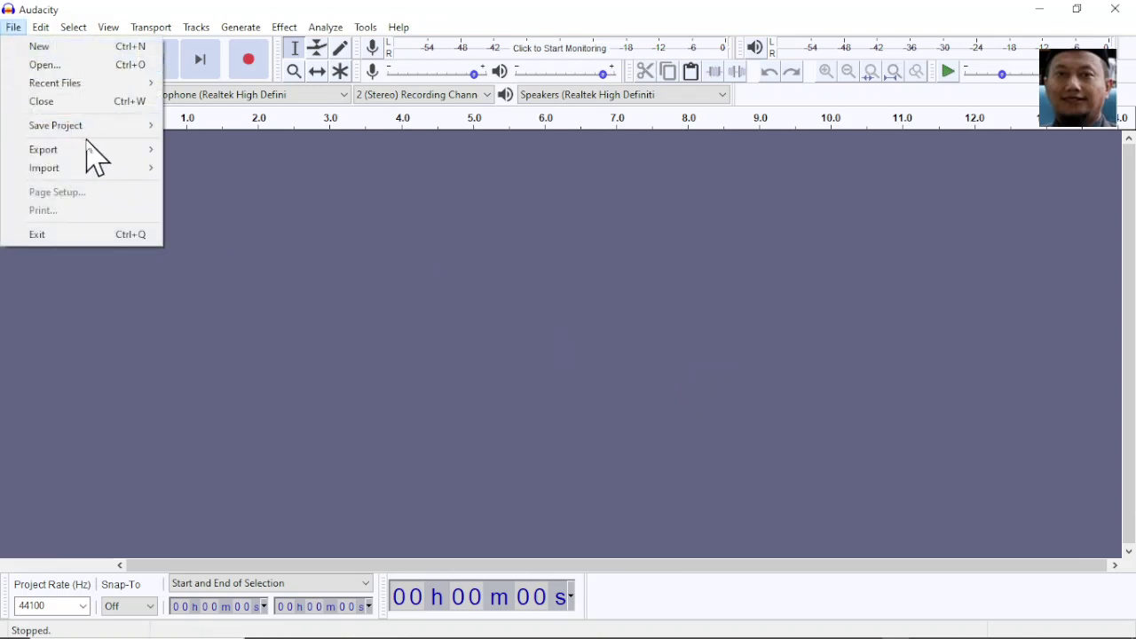
mouse_move(106, 178)
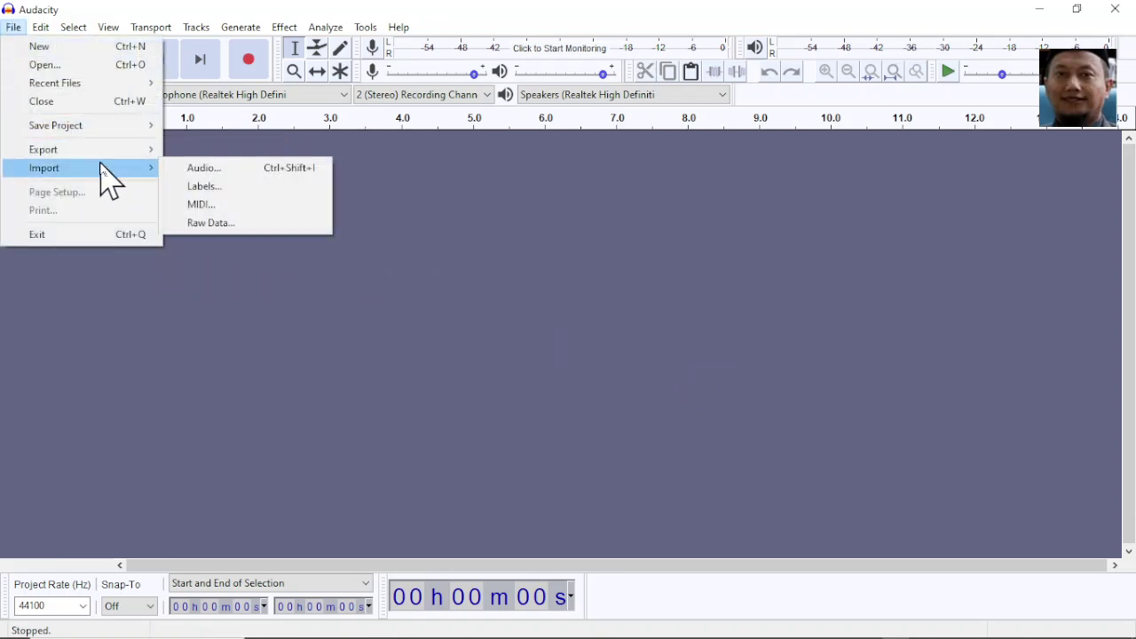
click(190, 171)
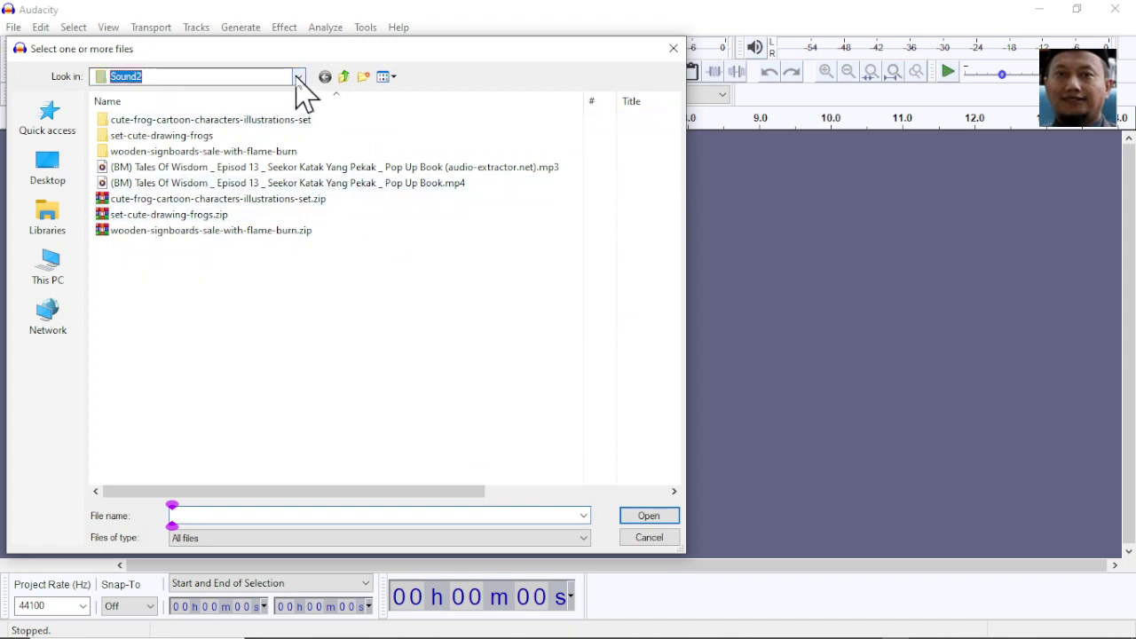
click(300, 77)
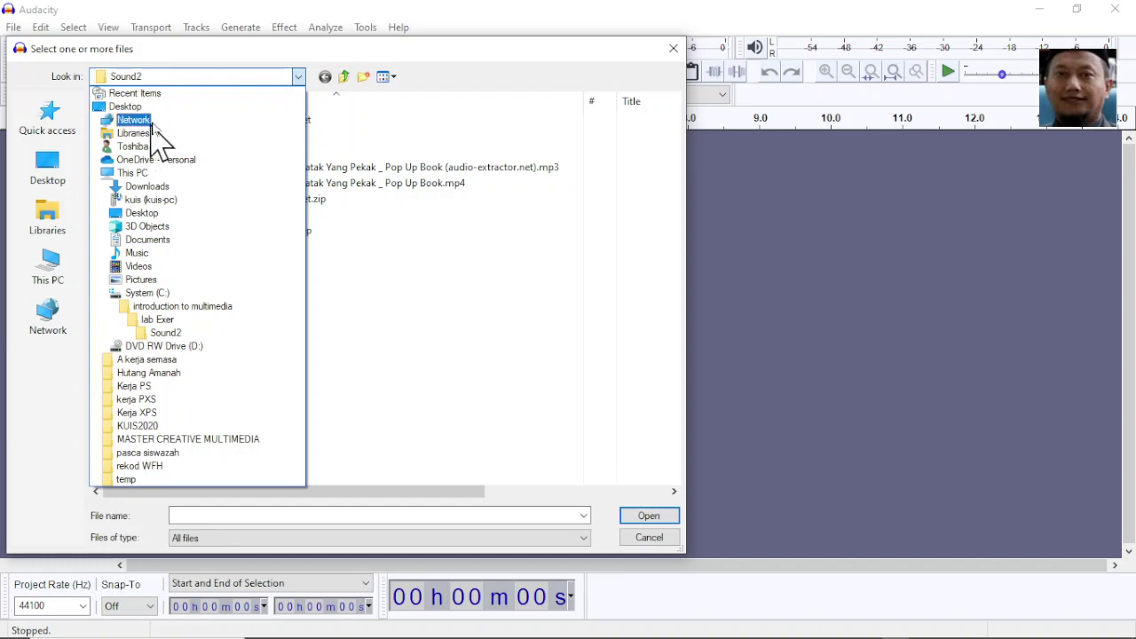
click(157, 186)
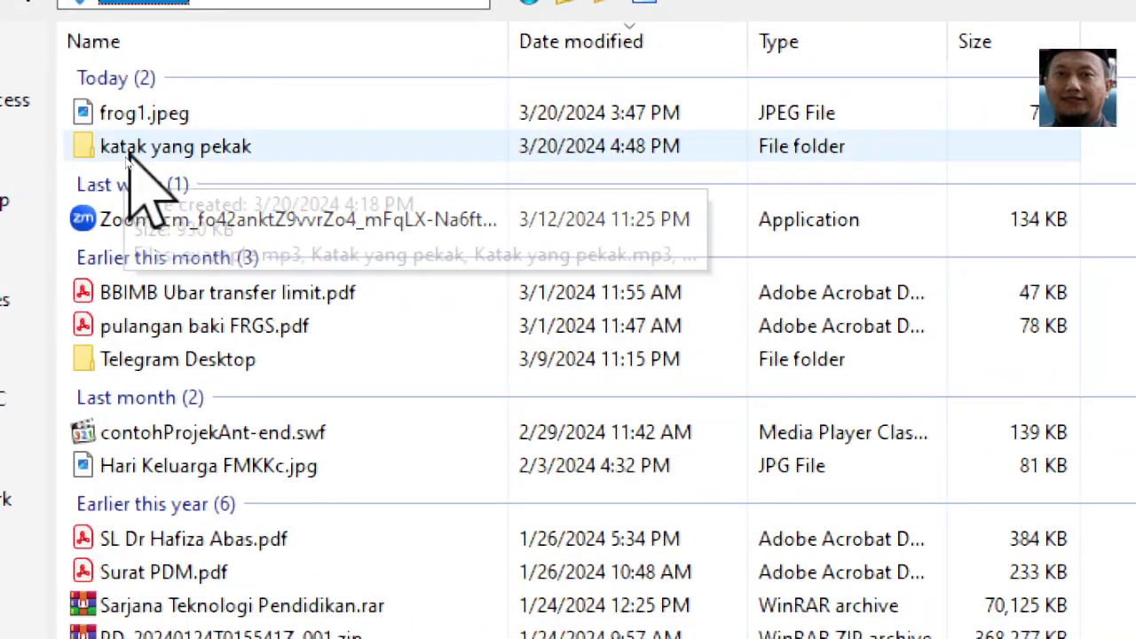
click(125, 156)
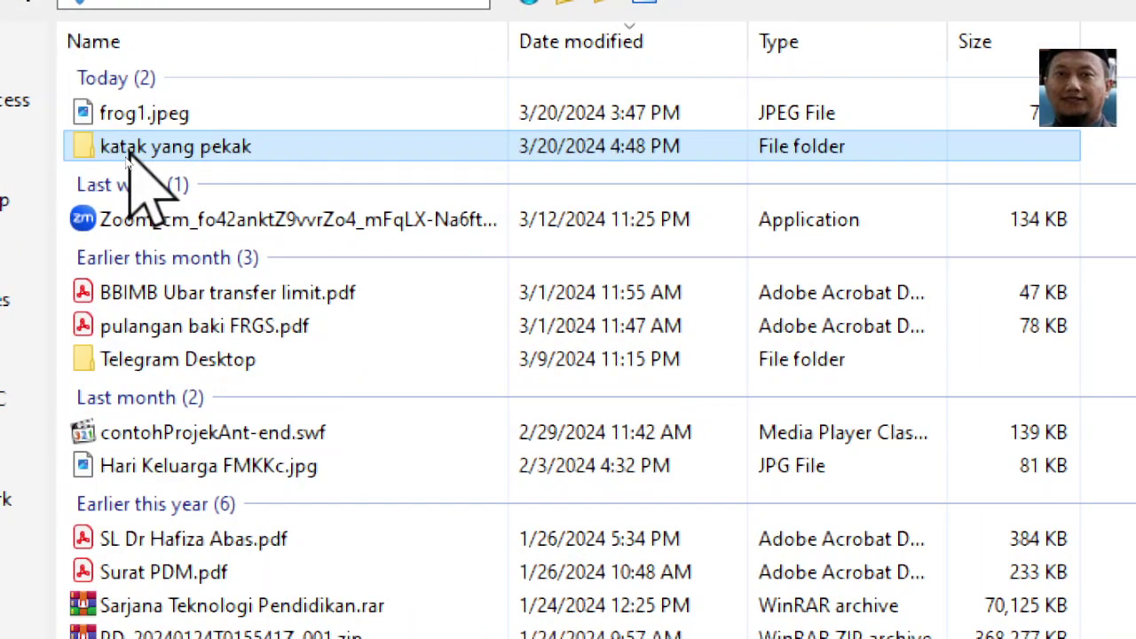
double_click(228, 153)
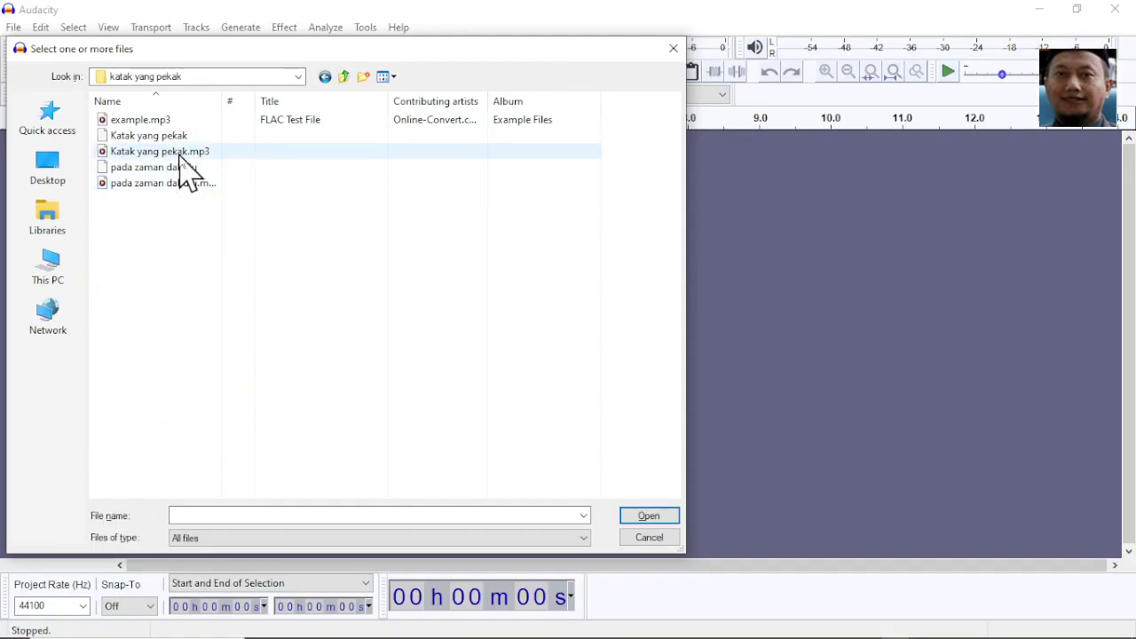
click(239, 141)
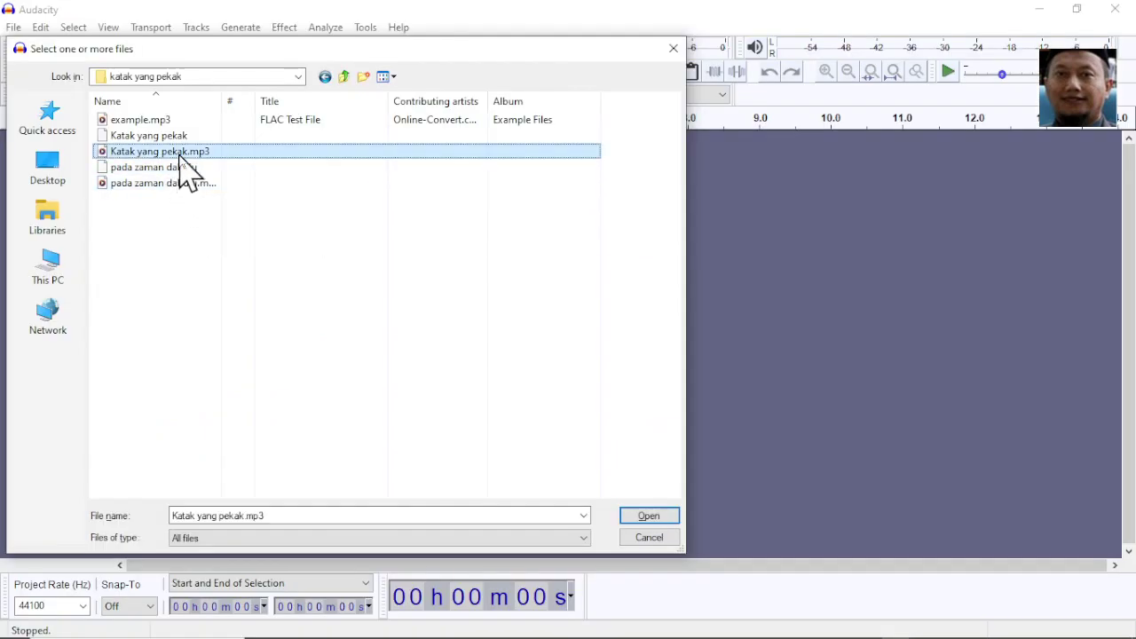
click(653, 535)
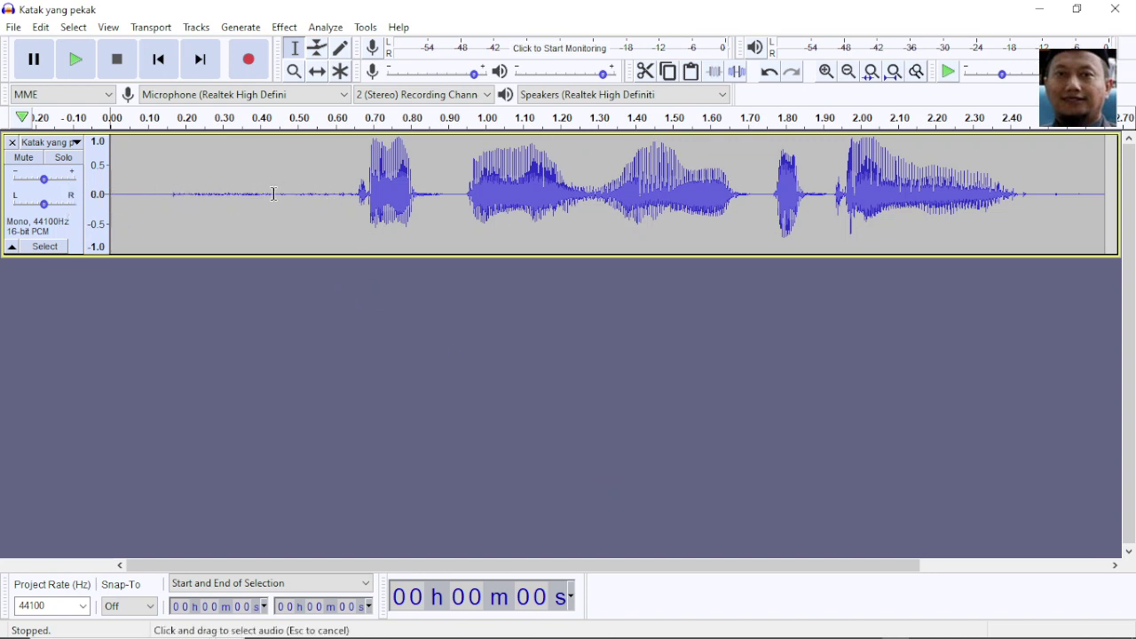
Step: Delete the near-silent opening of the track, from the start to about 0.43 seconds
drag(274, 194, 93, 193)
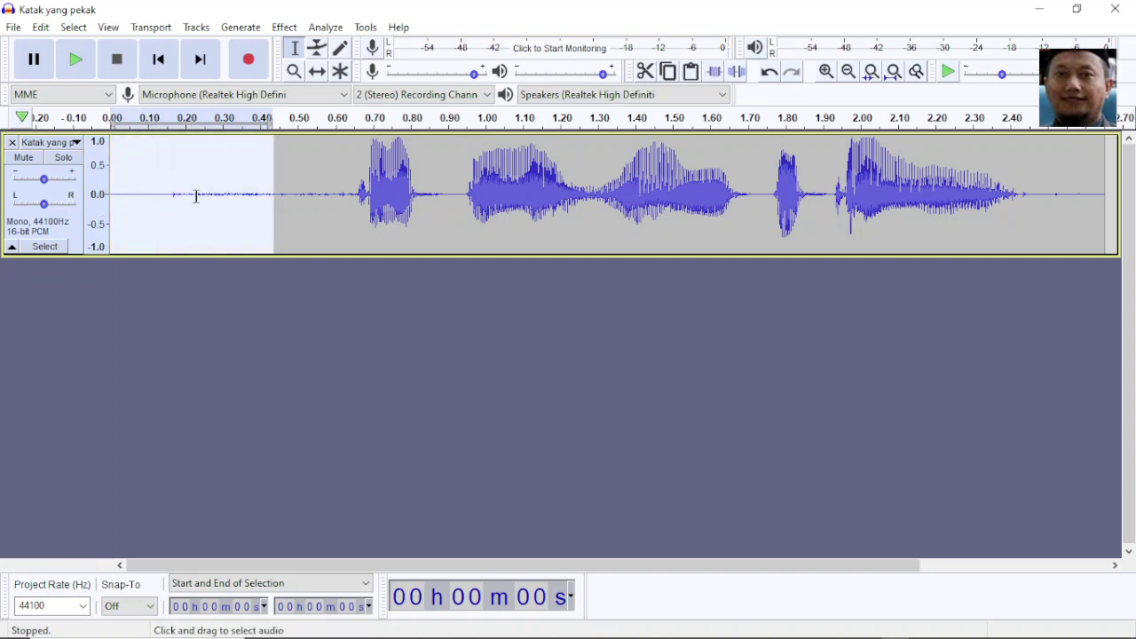
key(Delete)
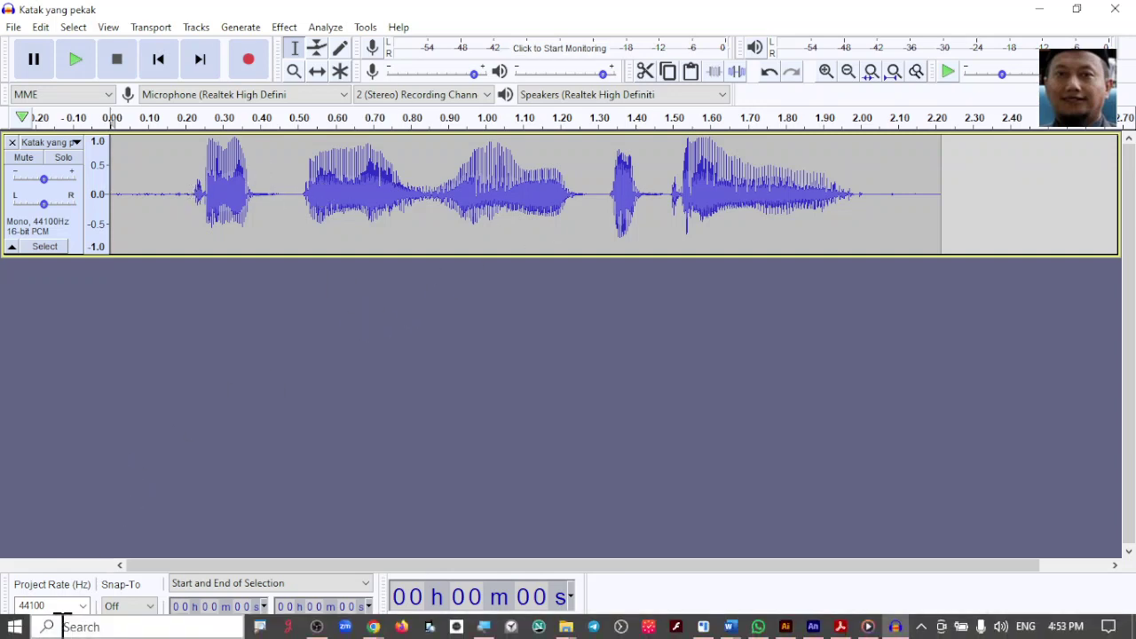
Step: Launch Adobe Audition 2022 from the installed apps
click(16, 628)
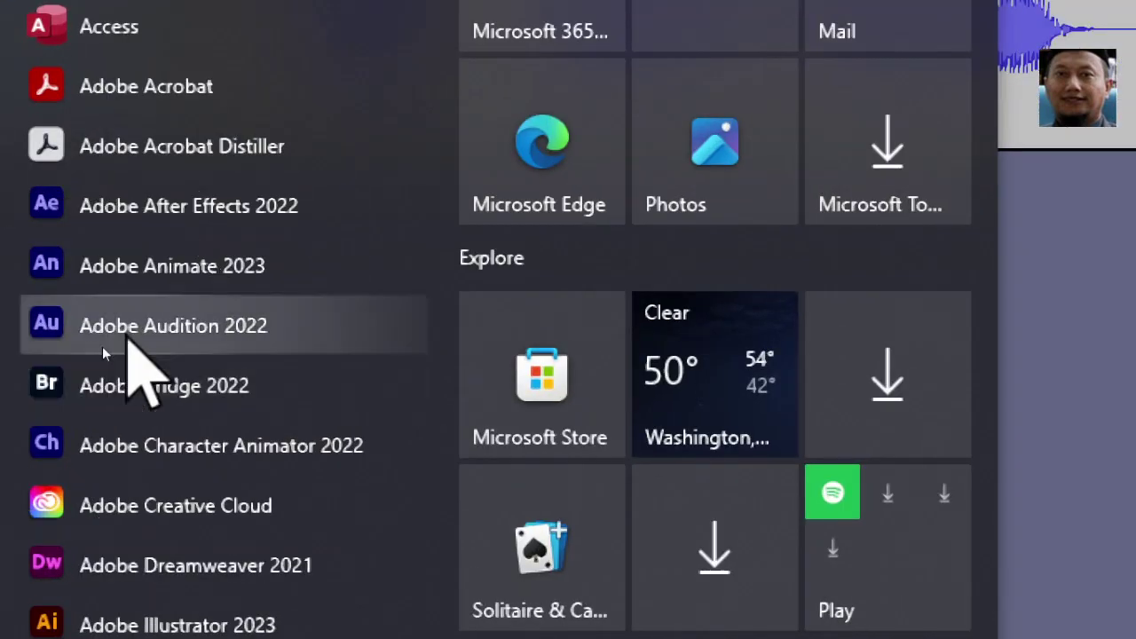
click(103, 343)
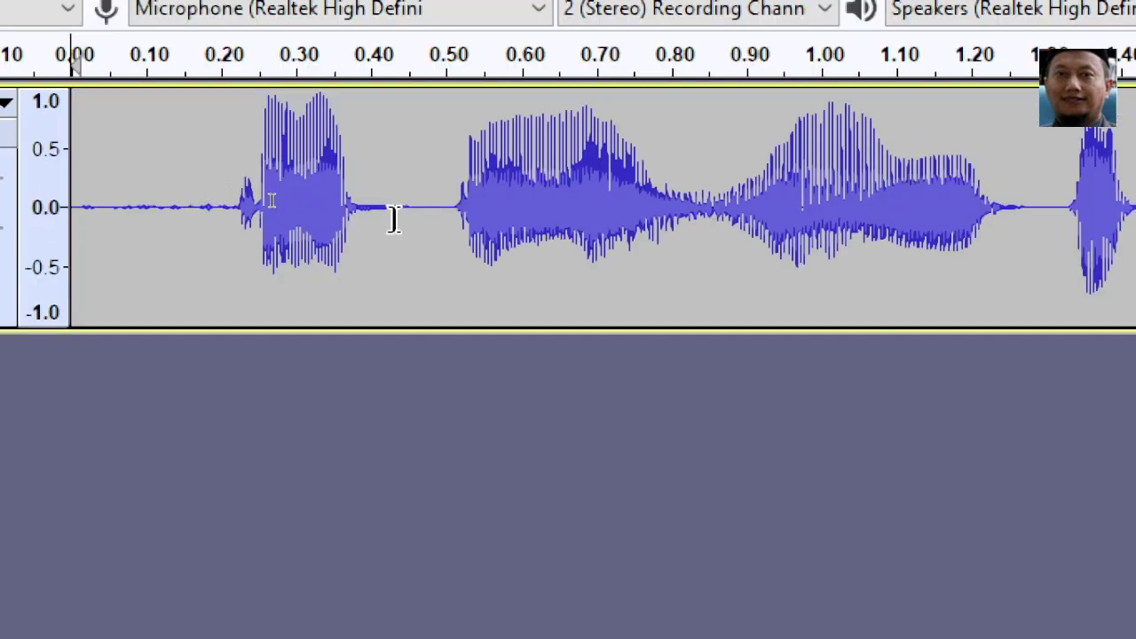
Step: Highlight short stretches of the waveform, ending at about 0.27 to 0.30 seconds, and examine the available effects
drag(365, 213, 448, 211)
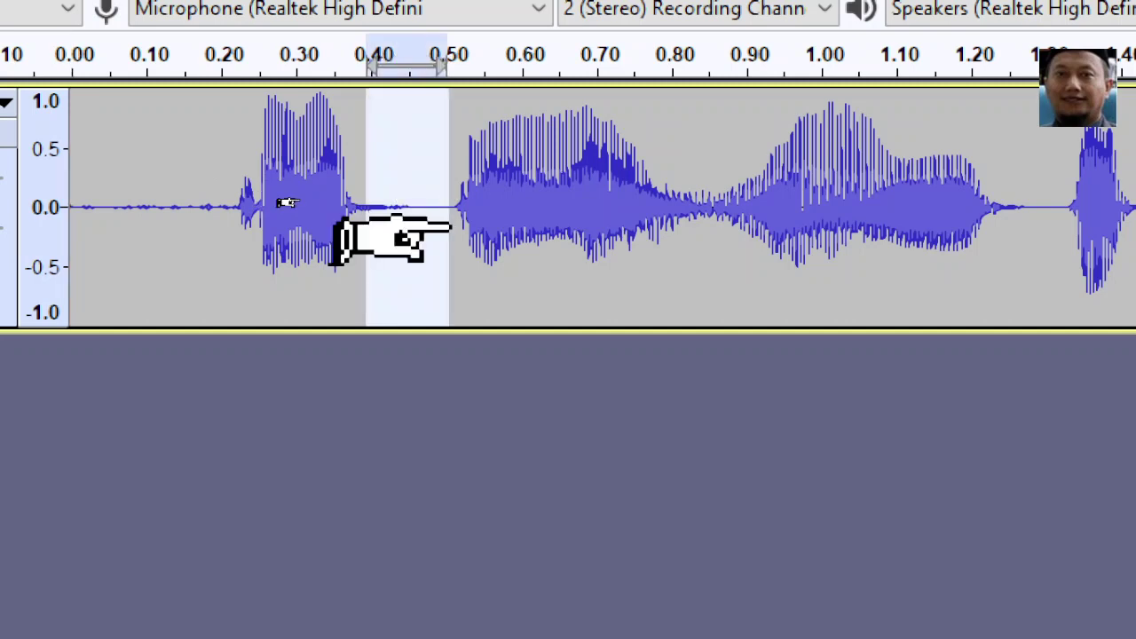
drag(205, 210, 100, 220)
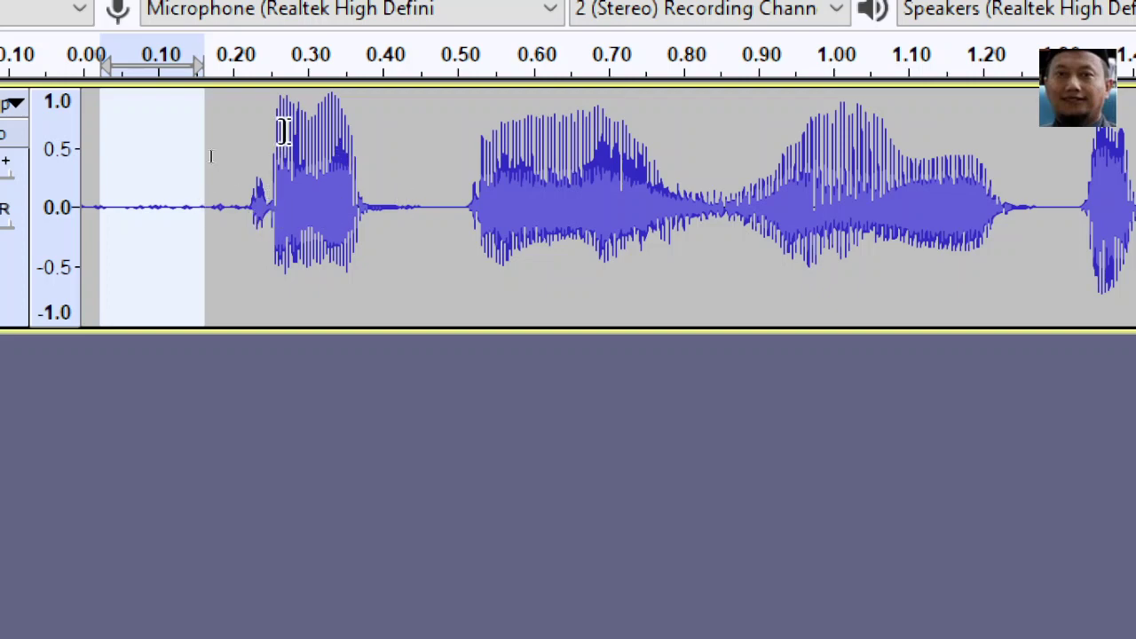
drag(284, 120, 307, 133)
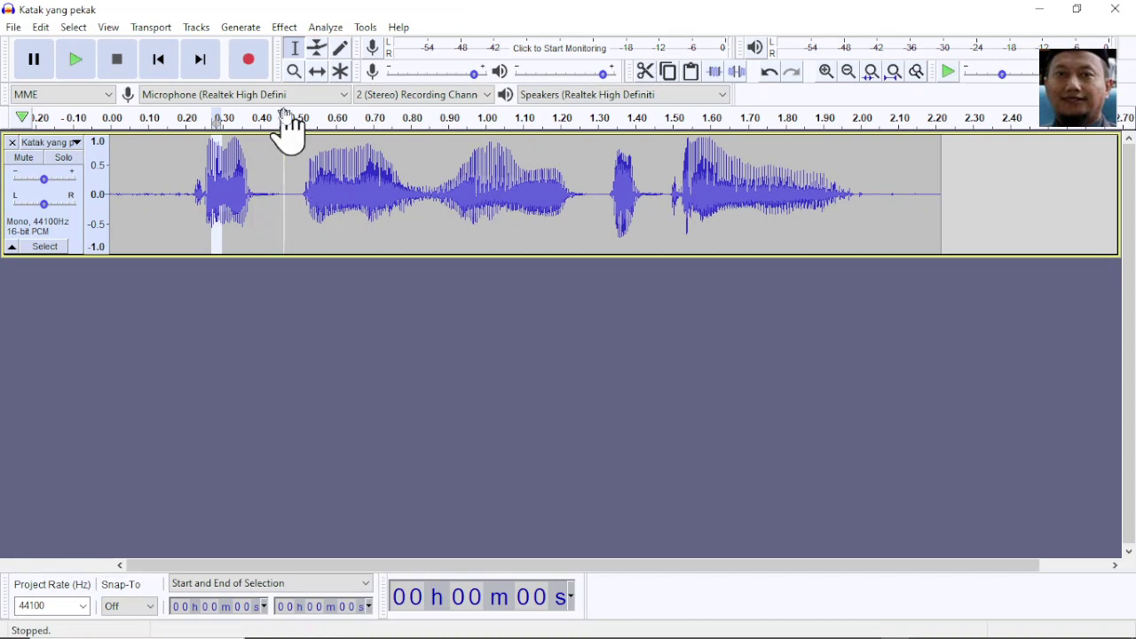
click(282, 28)
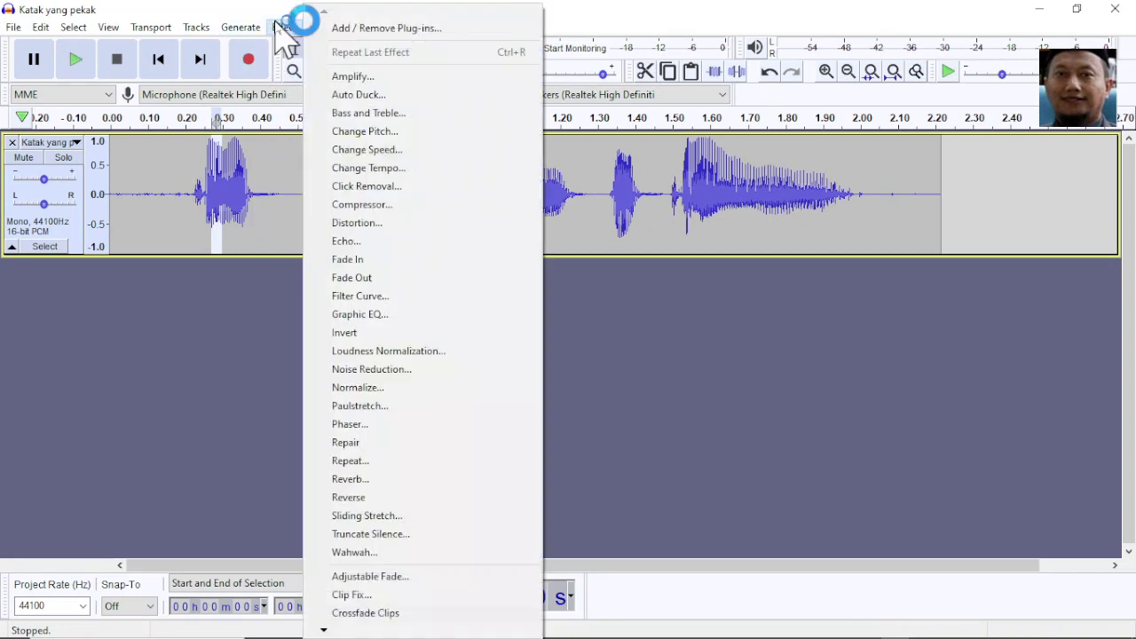
click(406, 369)
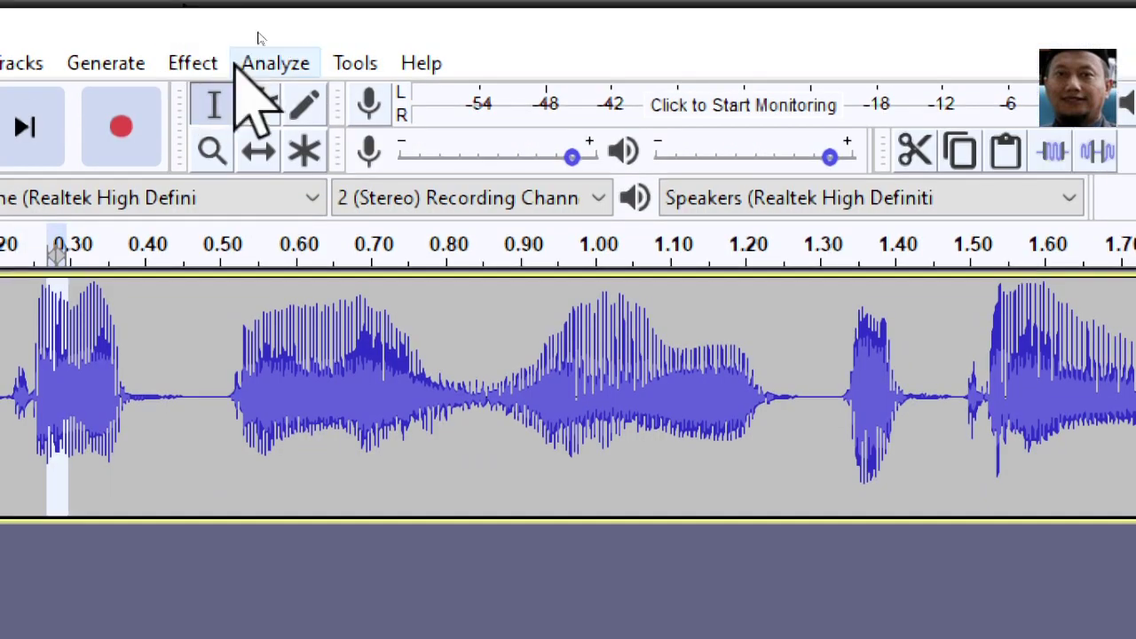
click(189, 63)
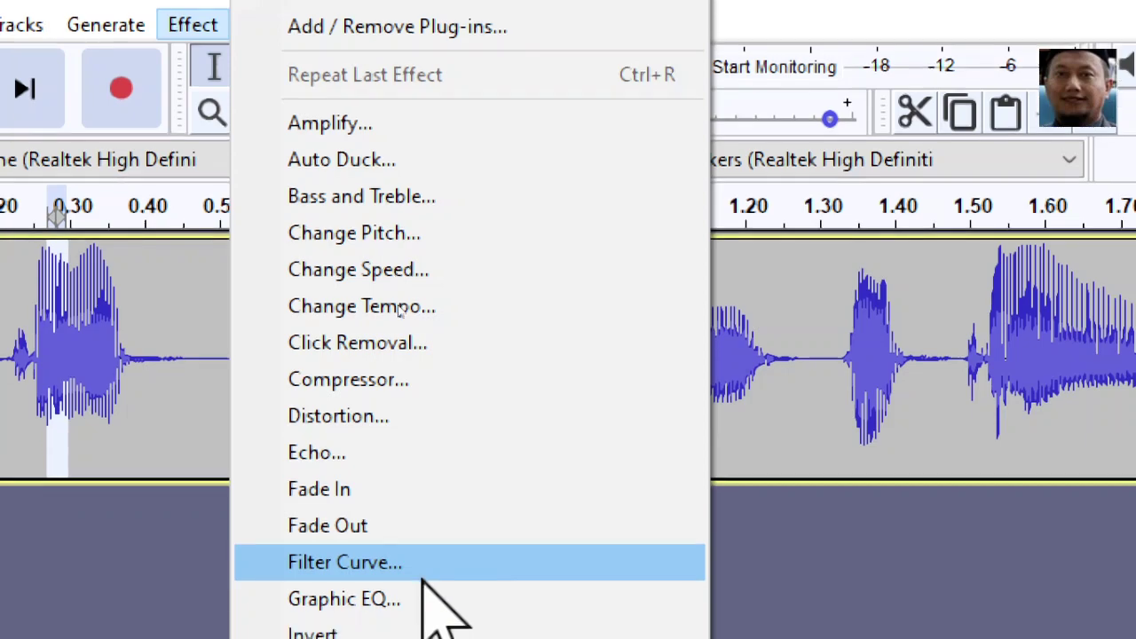
key(Escape)
Step: Switch to Adobe Audition to view its workspace
key(alt+Tab)
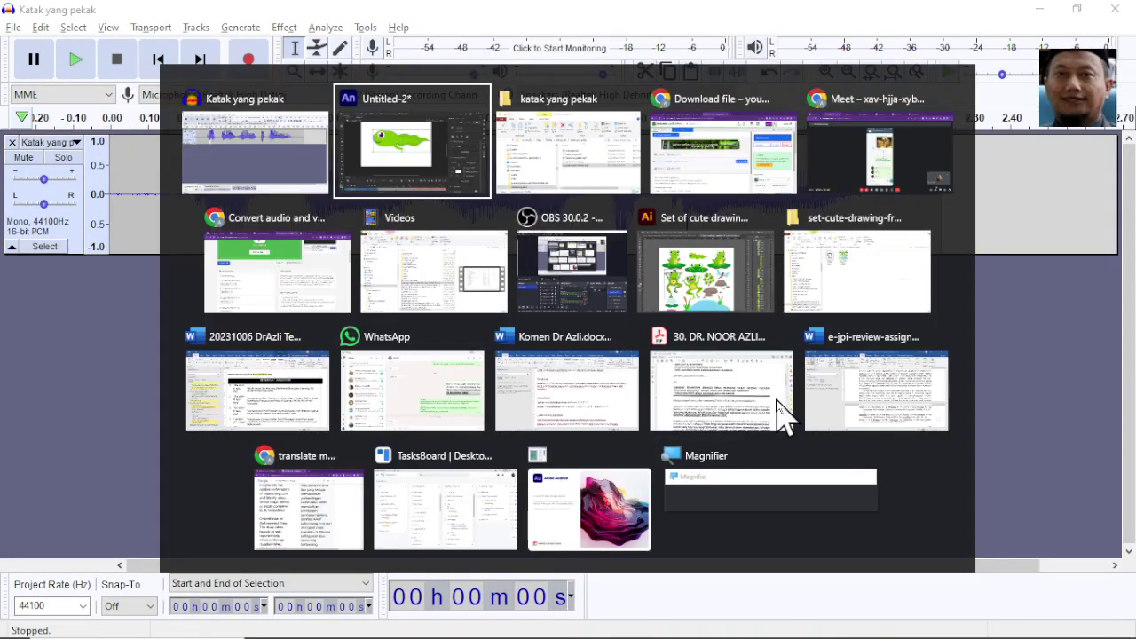
click(321, 181)
mouse_move(519, 636)
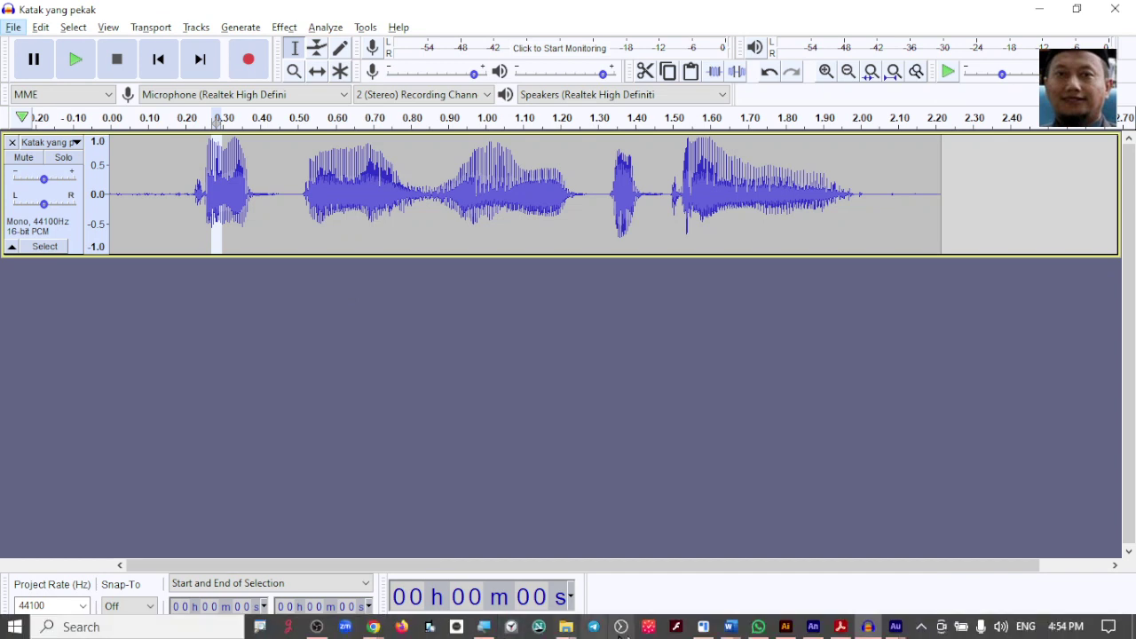
click(893, 628)
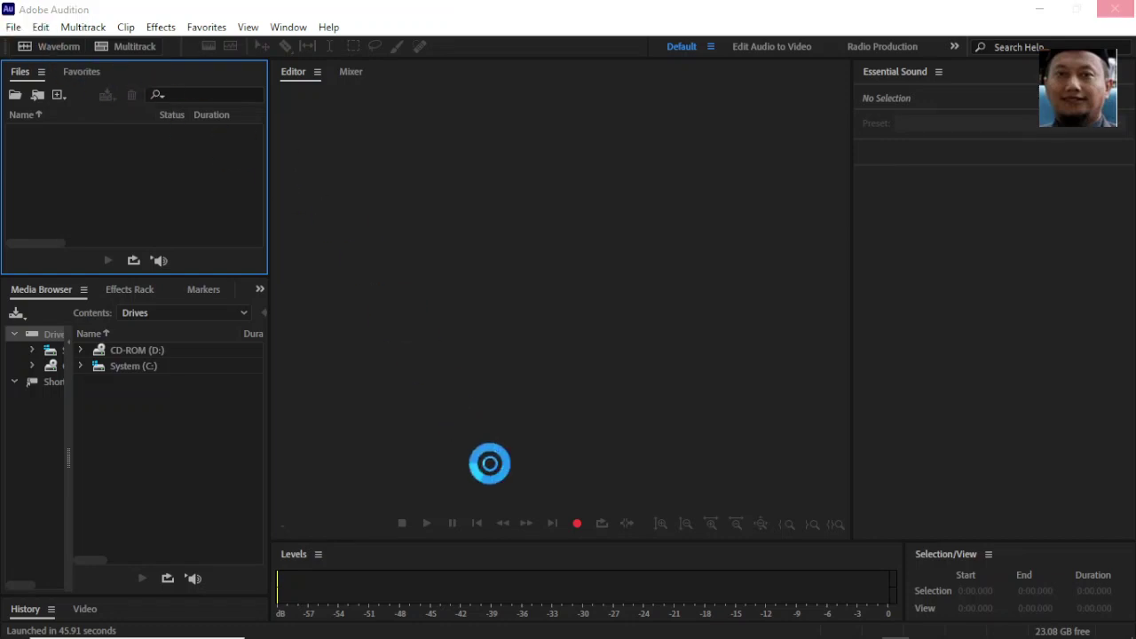
Step: Switch back to Audacity and select the first spoken burst, from about 0.20 to 0.40 seconds
key(alt+Tab)
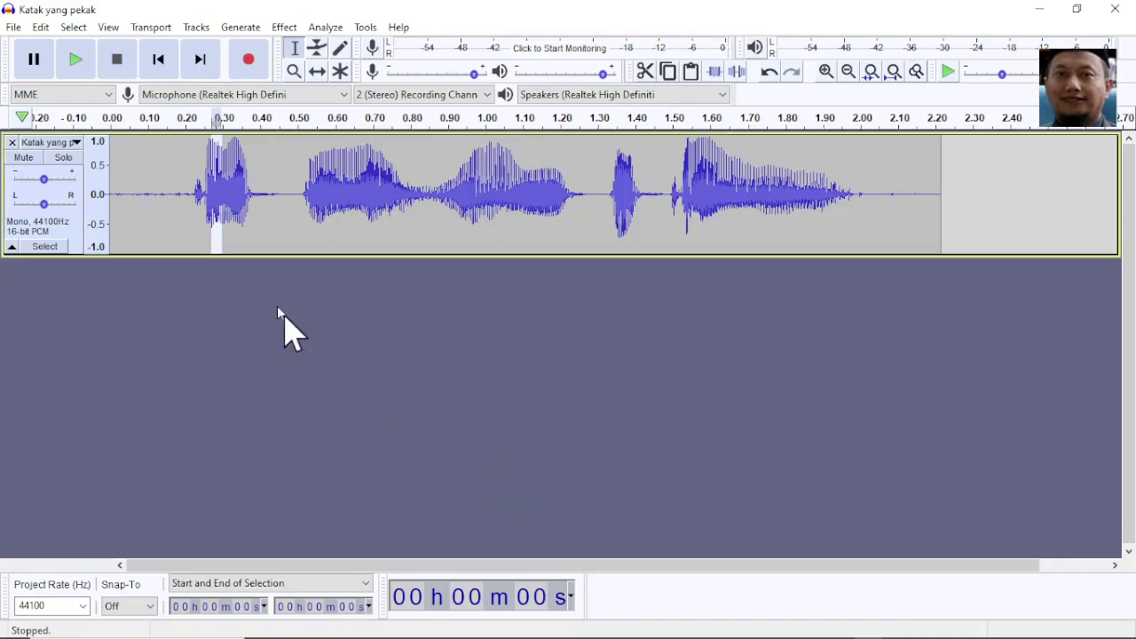
click(258, 221)
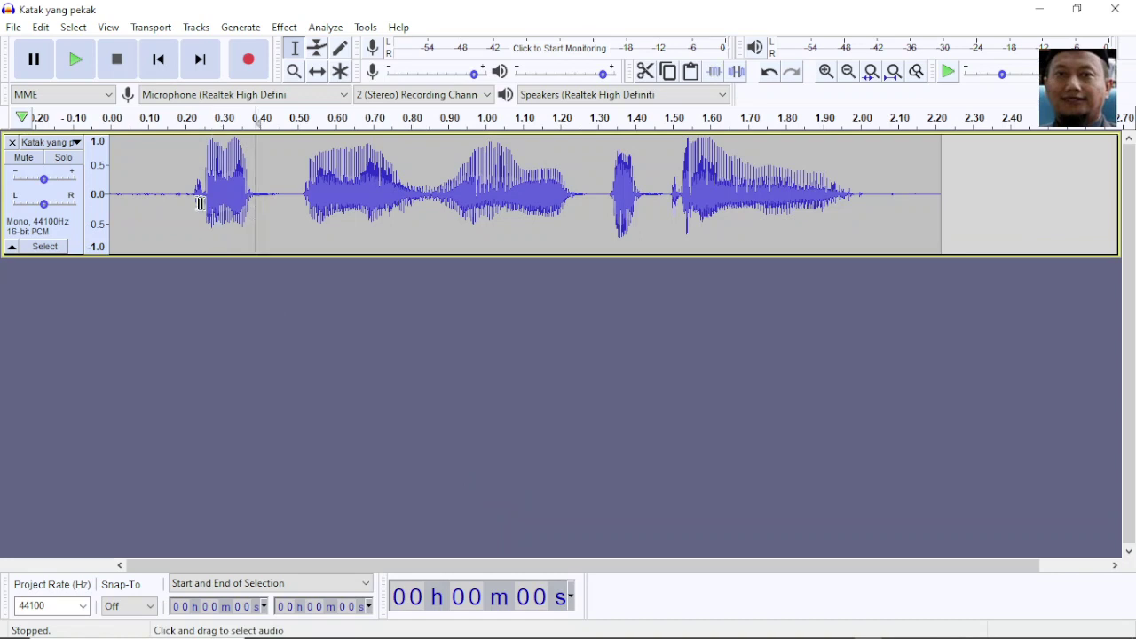
drag(187, 199, 212, 200)
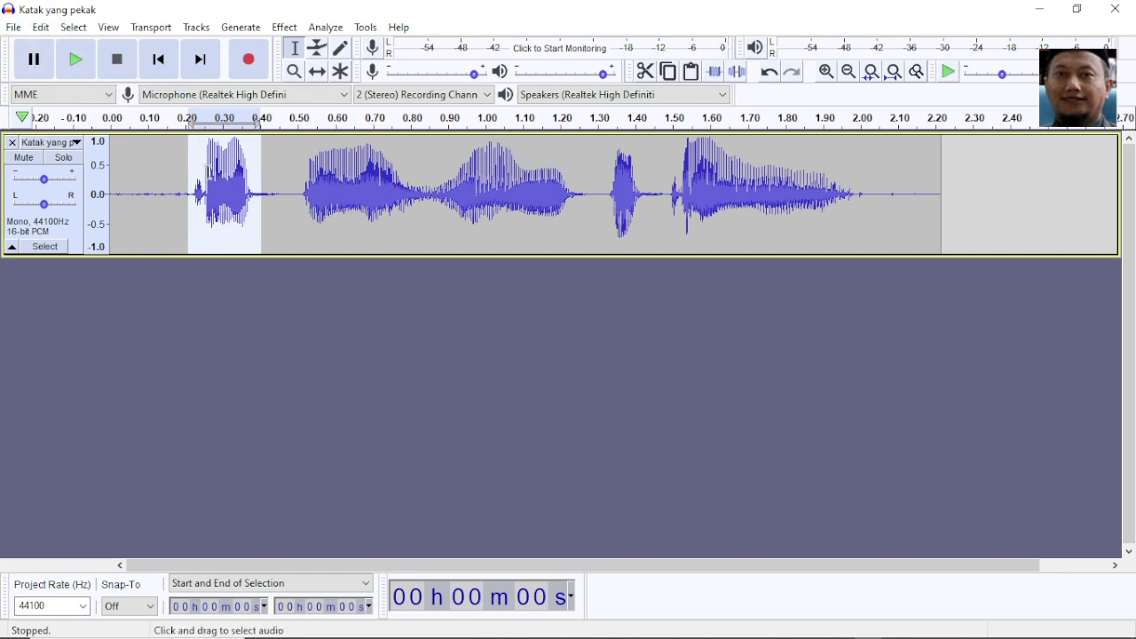
Step: Examine the export formats offered for the audio and the option to export only the selected part
click(14, 28)
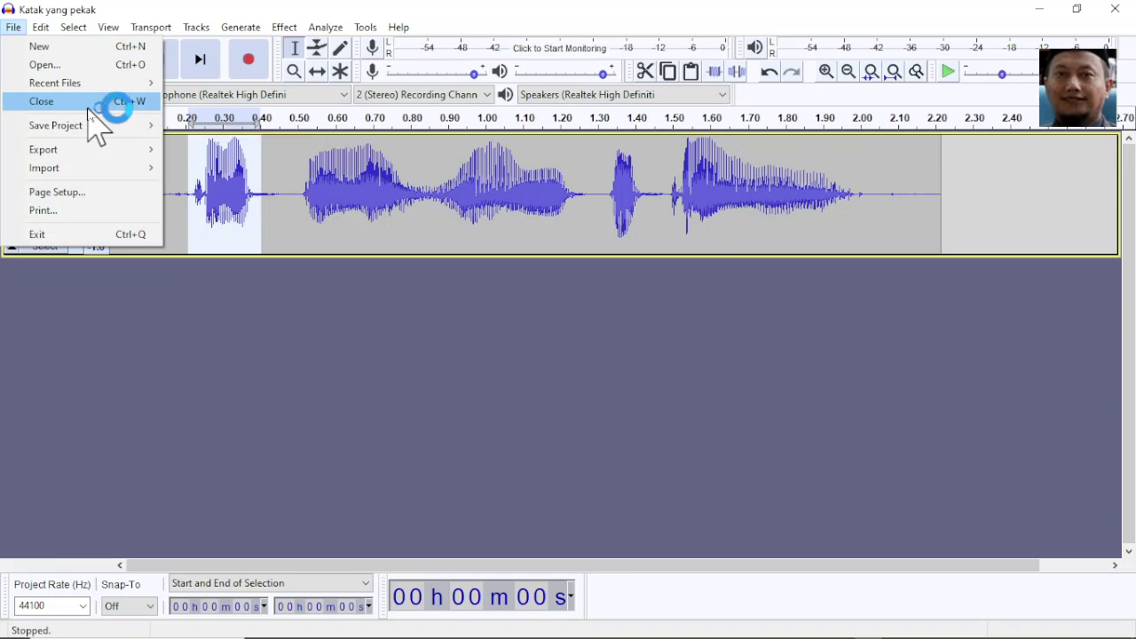
mouse_move(98, 153)
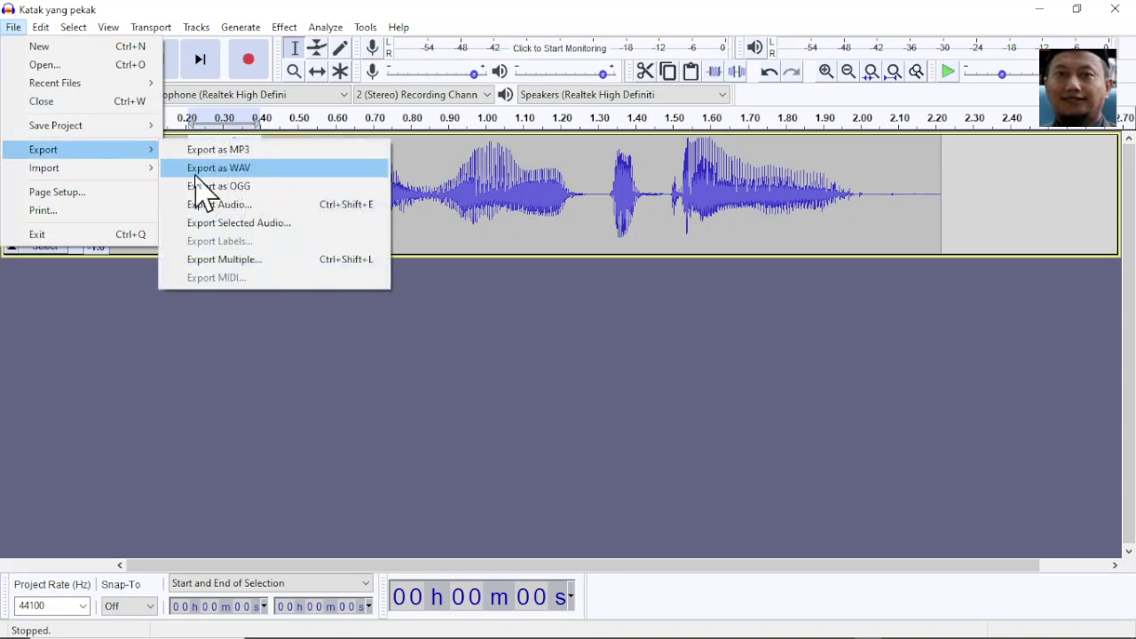
key(Escape)
key(Escape)
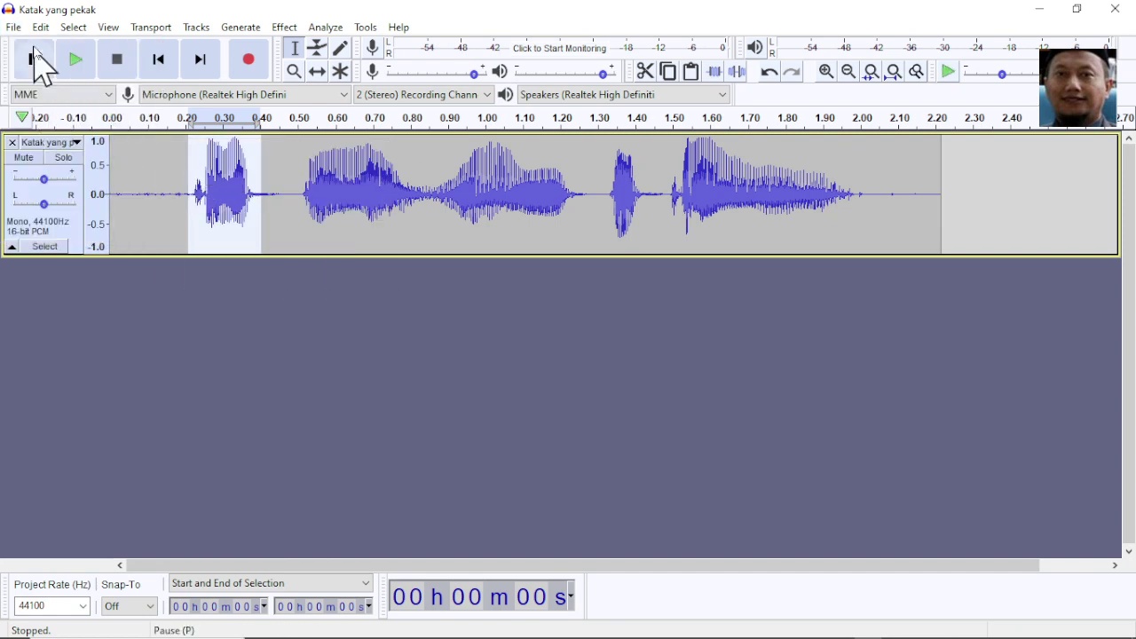
click(14, 27)
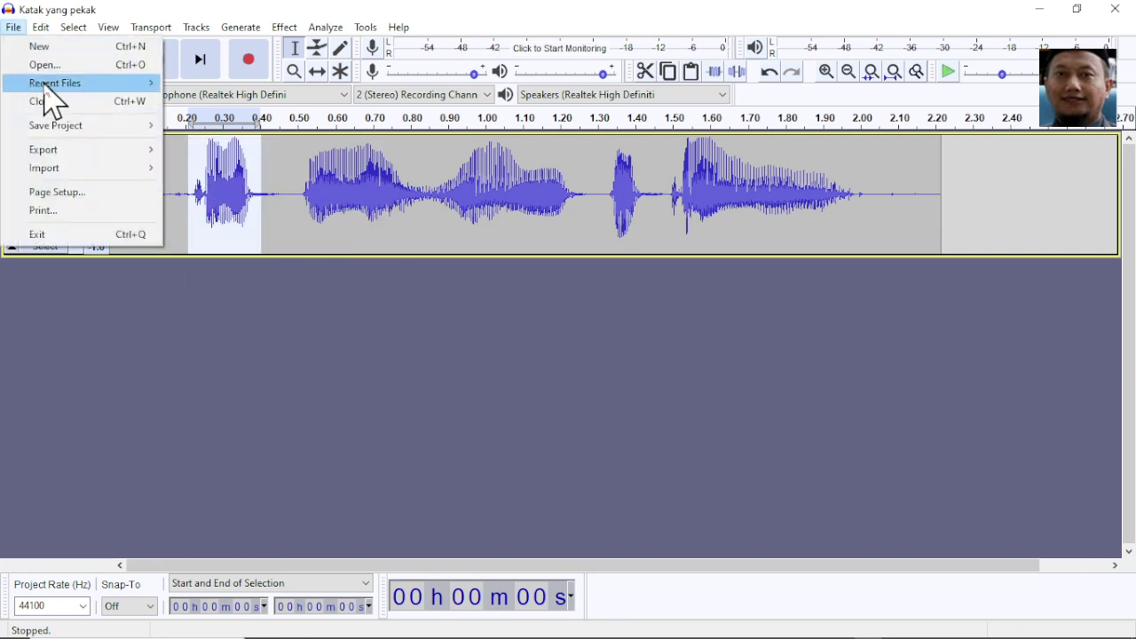
click(134, 166)
mouse_move(131, 152)
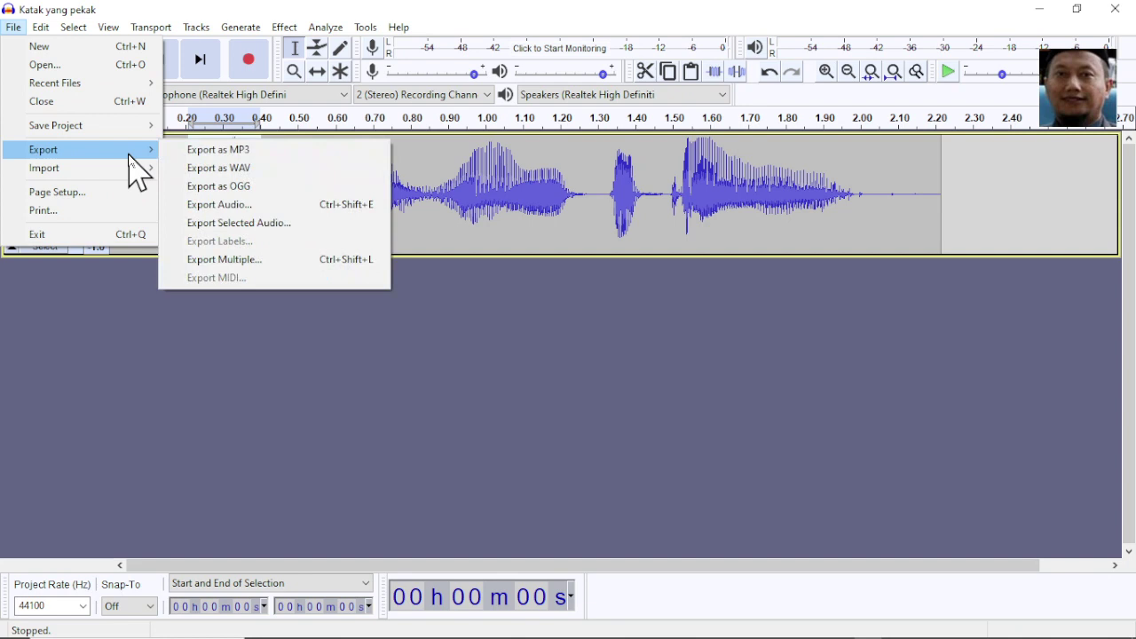
click(152, 151)
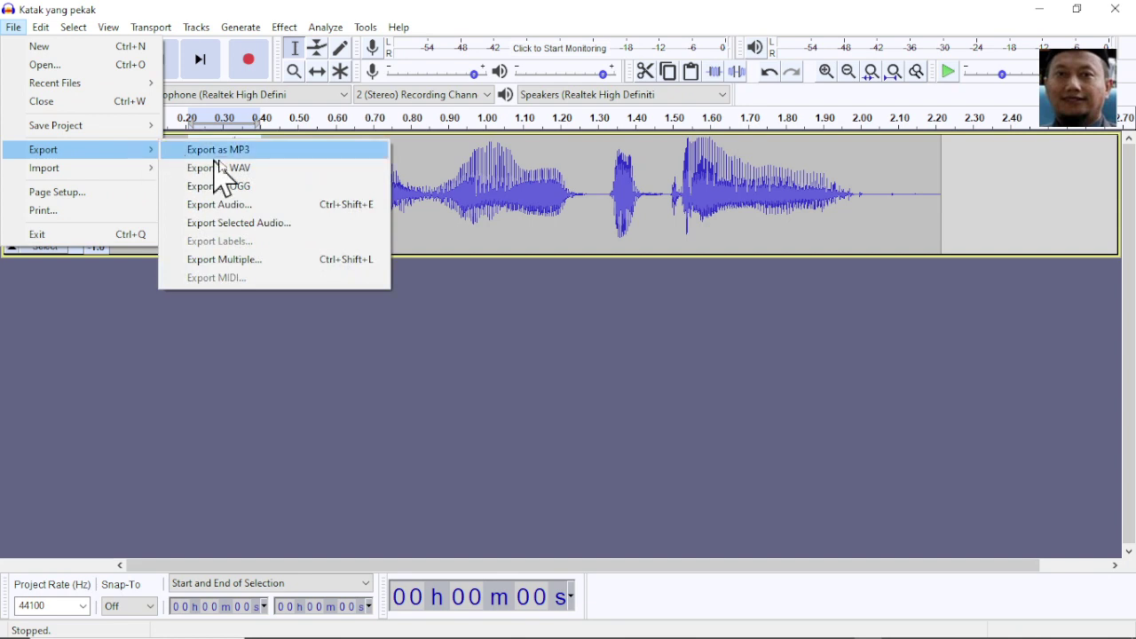
click(284, 222)
click(424, 222)
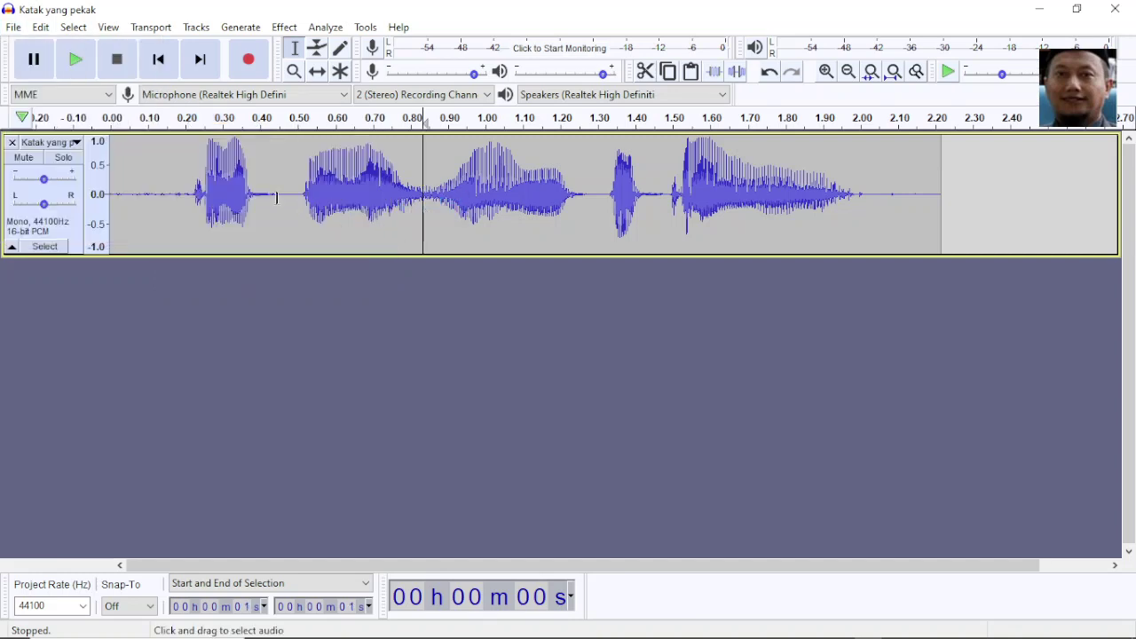
Step: Select the first spoken burst again, from about 0.20 to 0.41 seconds, and copy it
drag(187, 187, 264, 186)
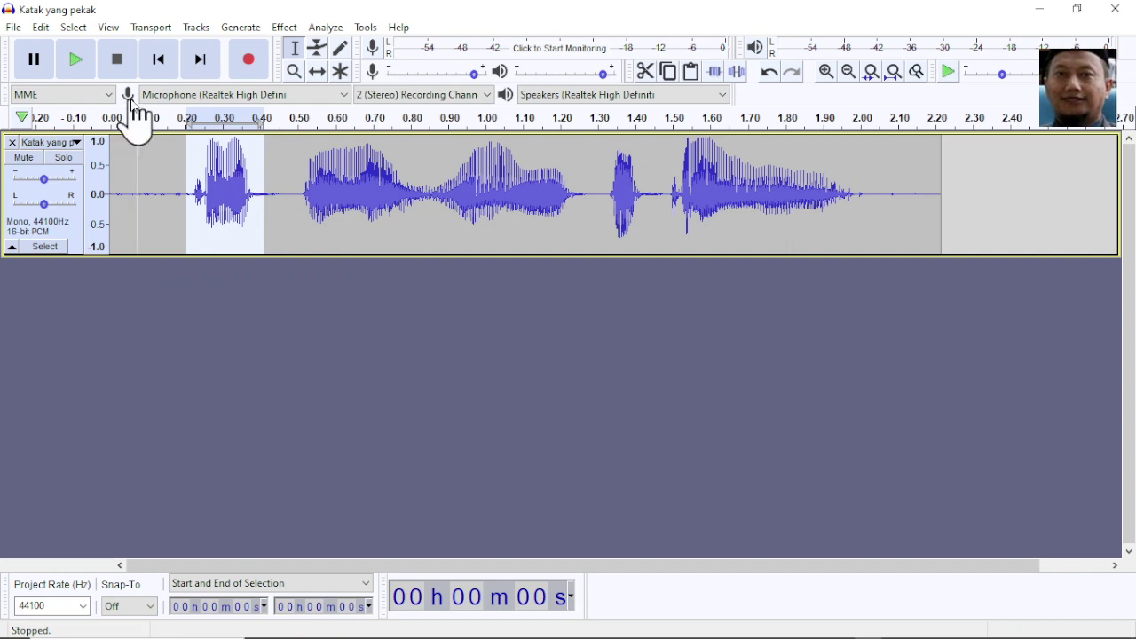
click(41, 27)
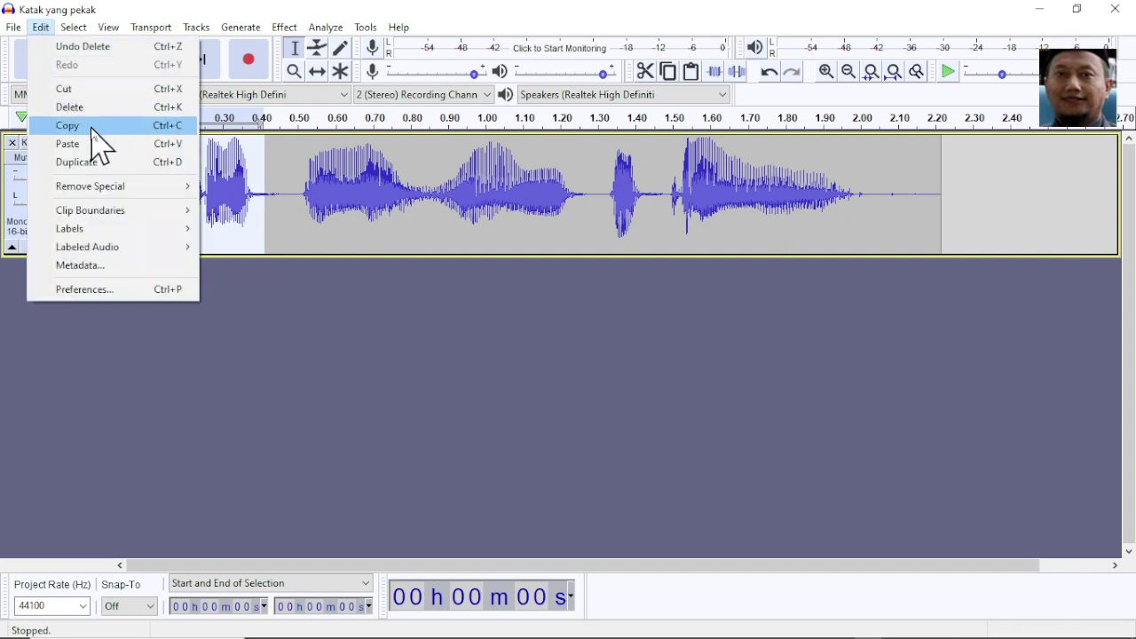
click(94, 126)
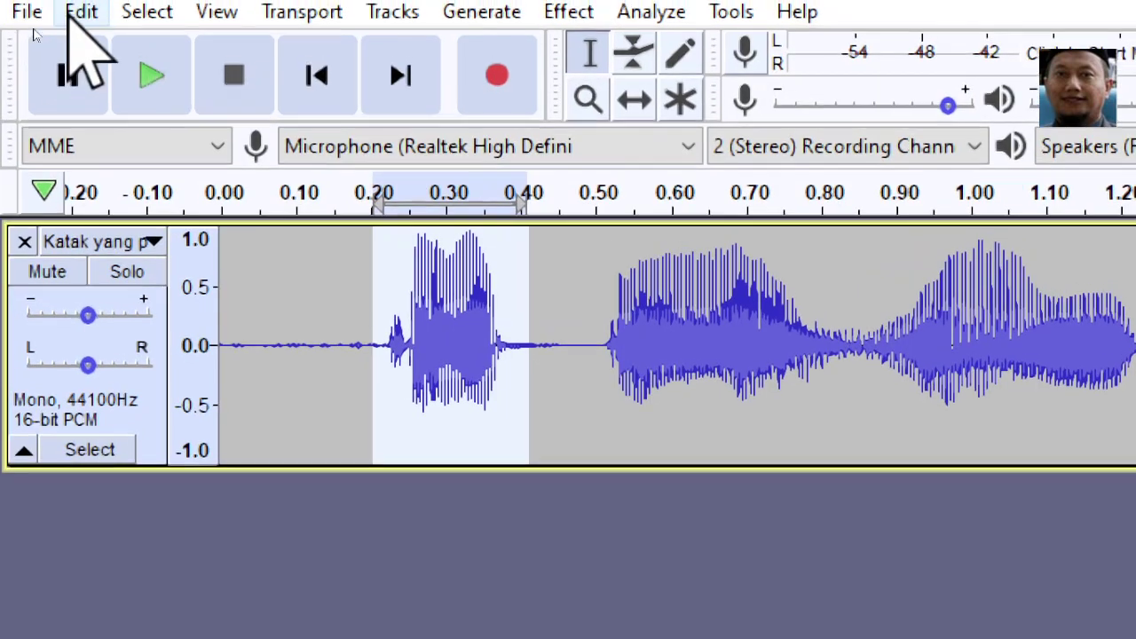
Step: Examine the editing commands and the project saving and audio export options
click(79, 14)
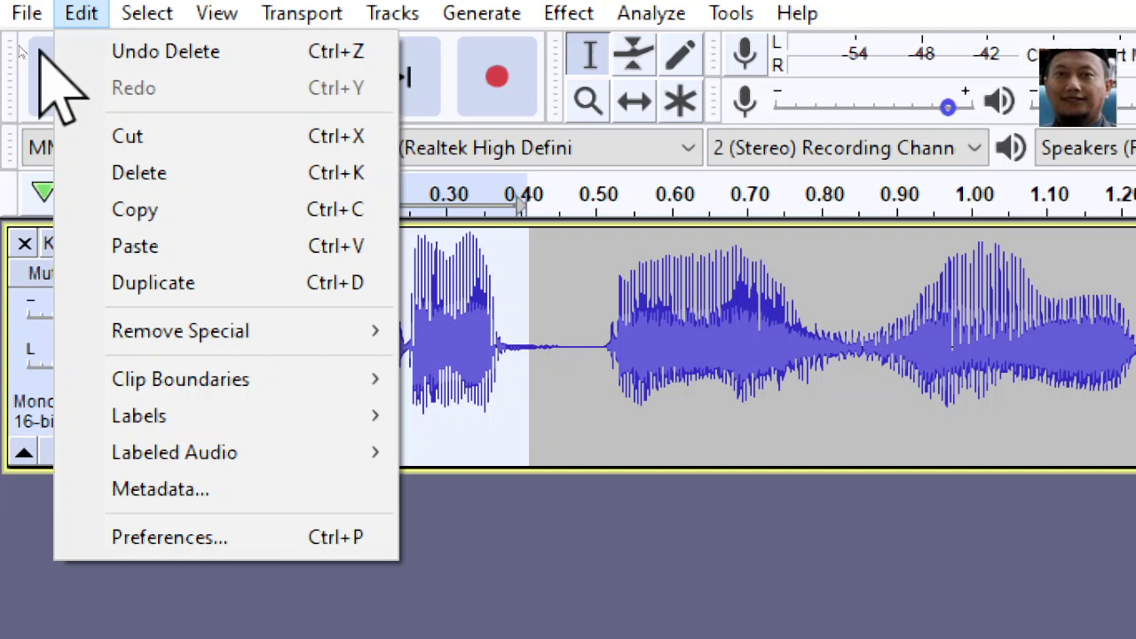
click(26, 13)
mouse_move(176, 210)
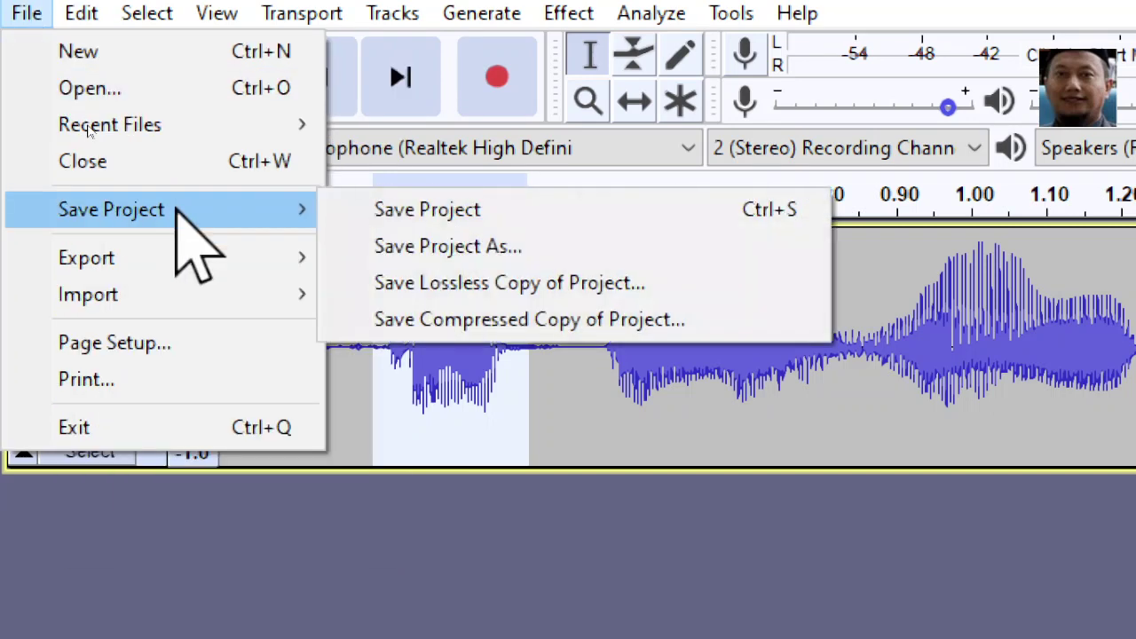
mouse_move(188, 293)
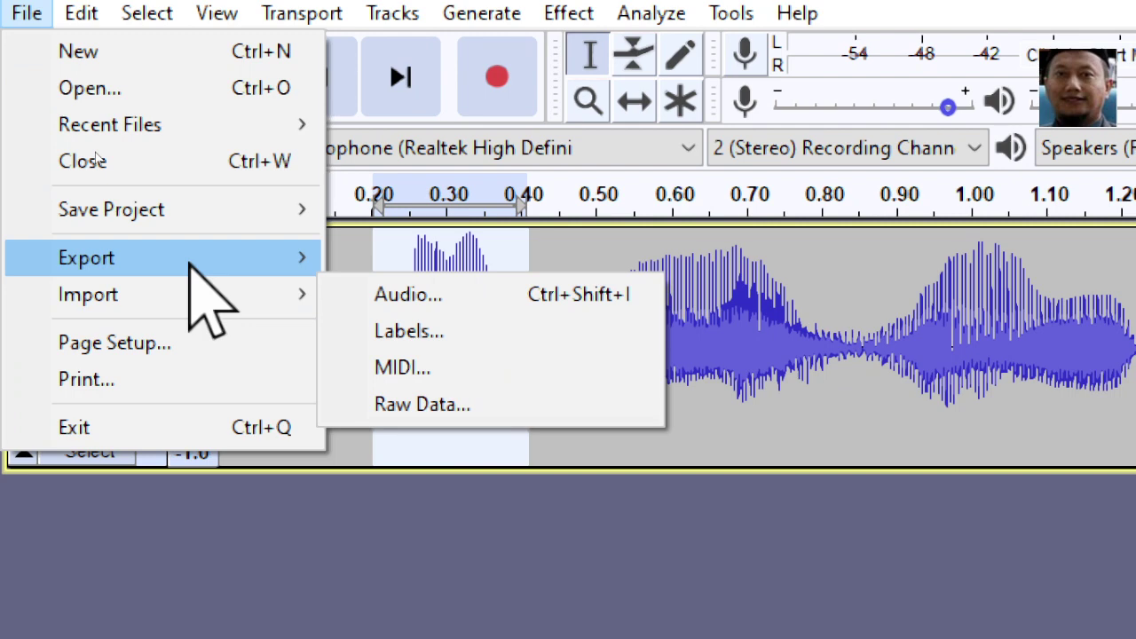
mouse_move(212, 263)
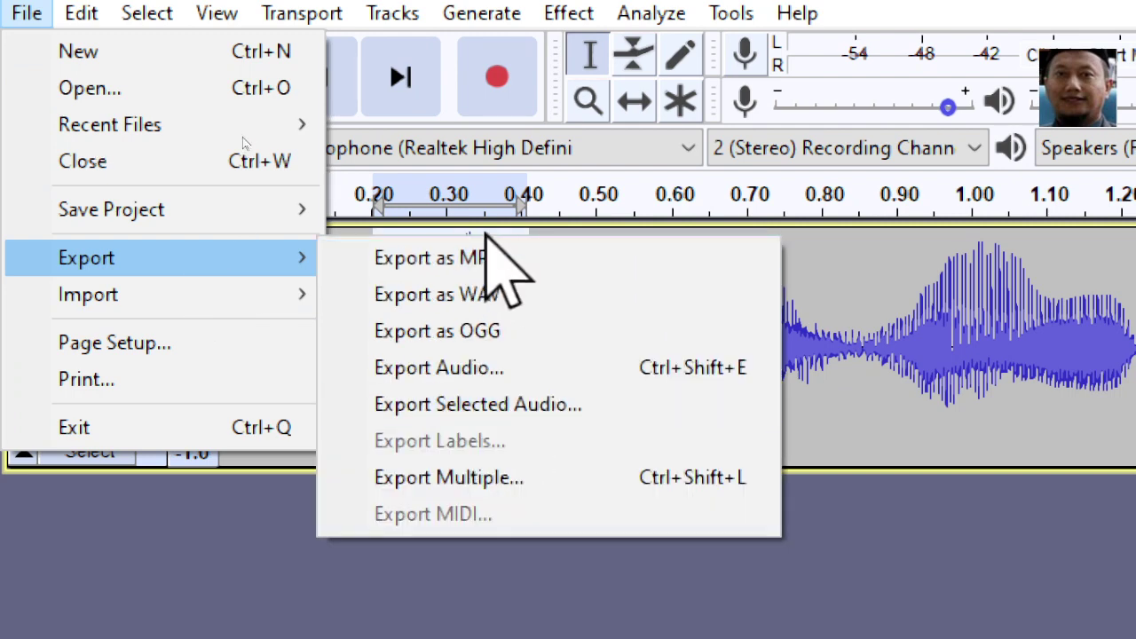
key(Escape)
Step: Switch to Adobe Audition to open Katak yang pekak.mp3 from the katak yang pekak folder in Downloads, and close the Audition Learn window
key(super+Tab)
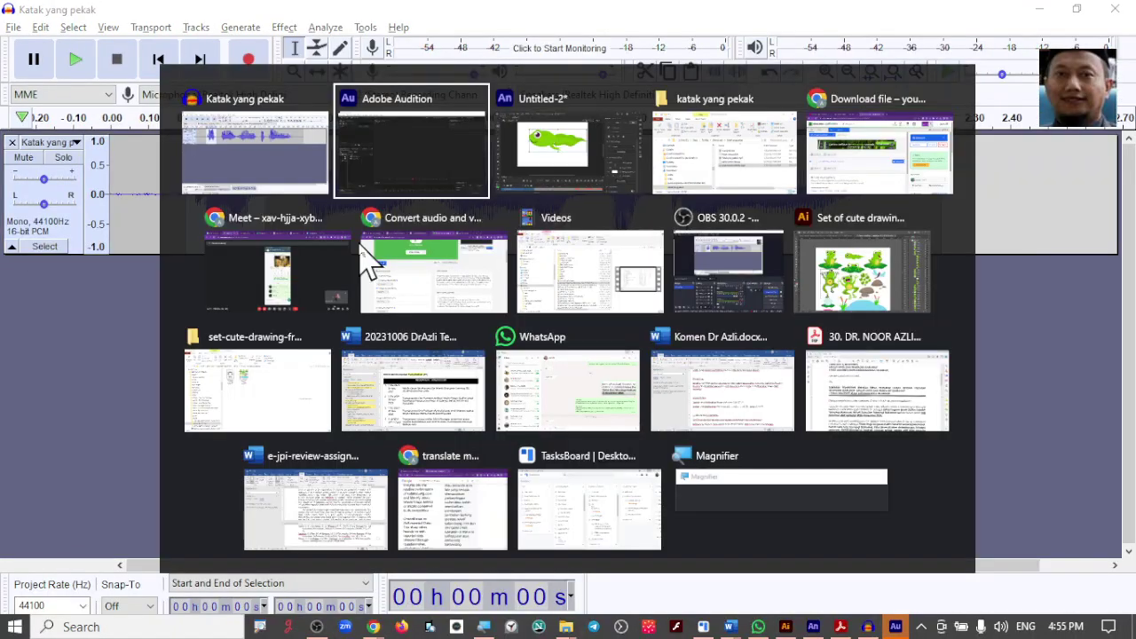
key(Return)
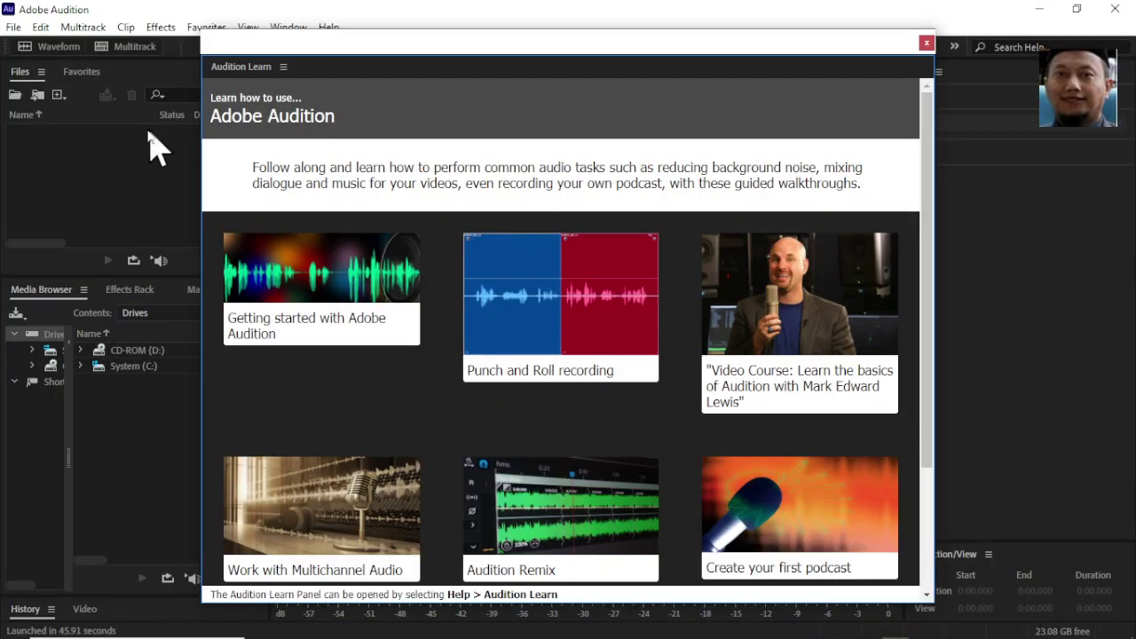
click(14, 26)
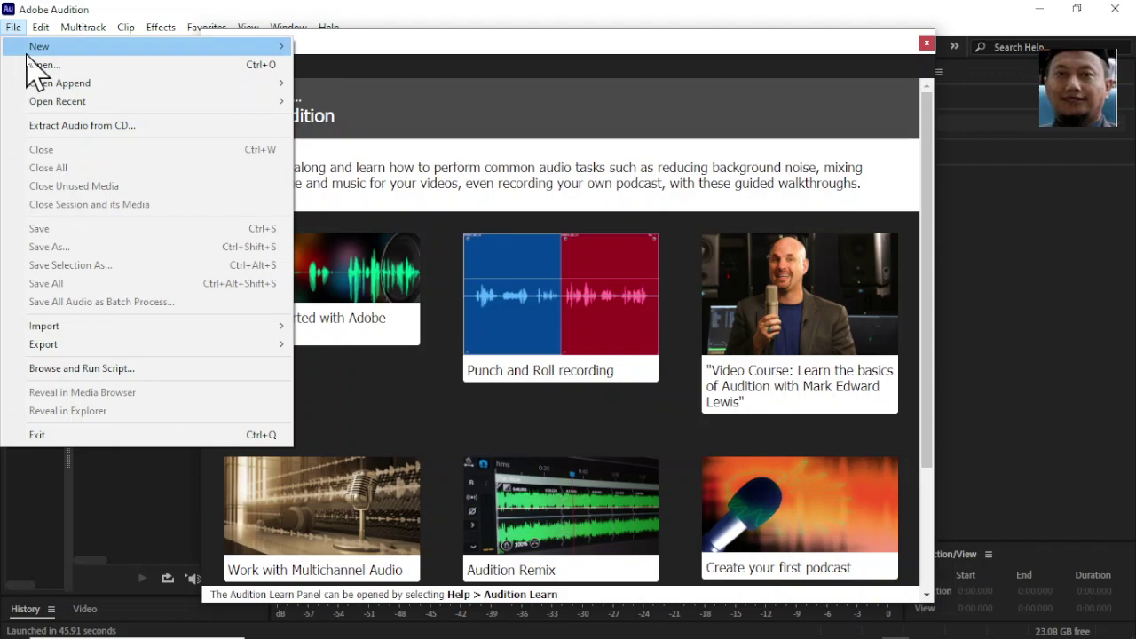
click(30, 64)
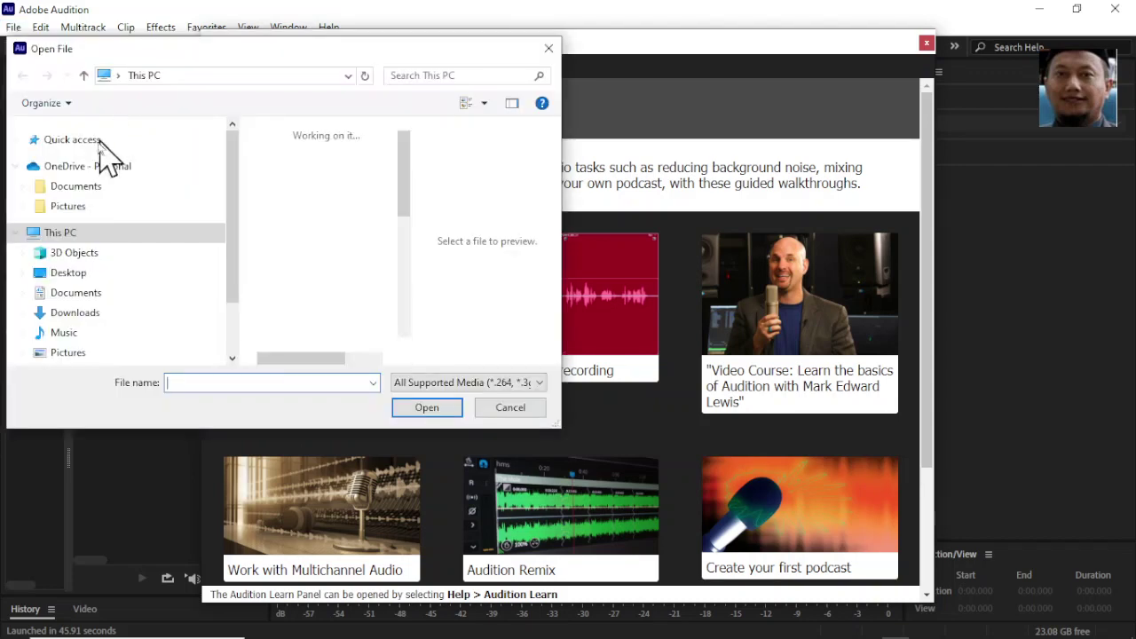
scroll(80, 190, up, 6)
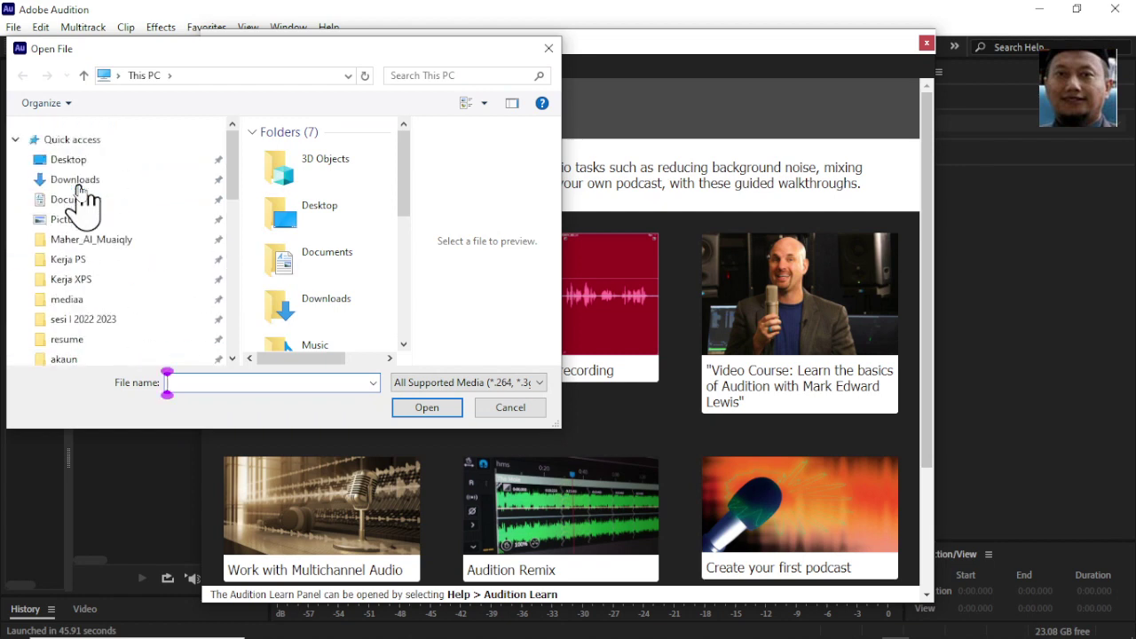
click(75, 182)
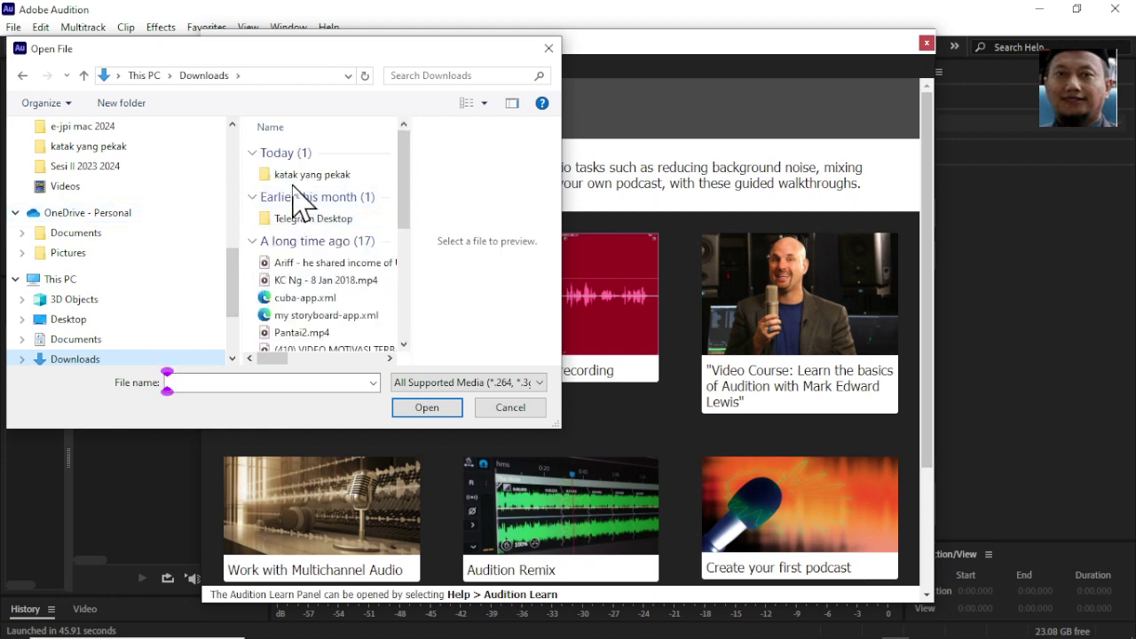
click(294, 177)
double_click(295, 178)
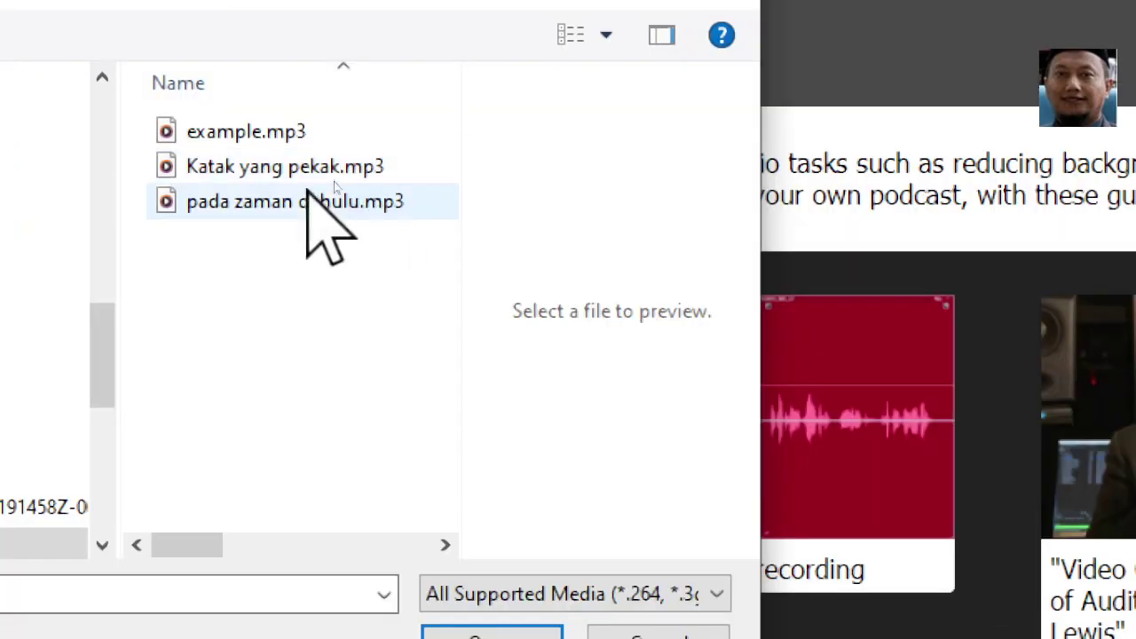
click(331, 169)
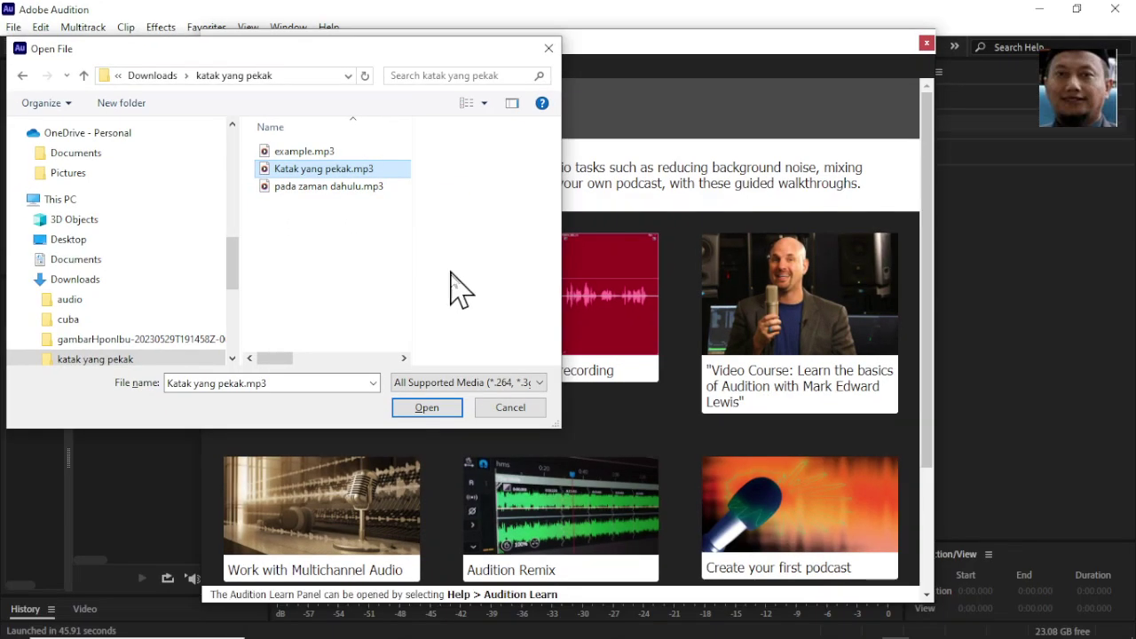
click(426, 409)
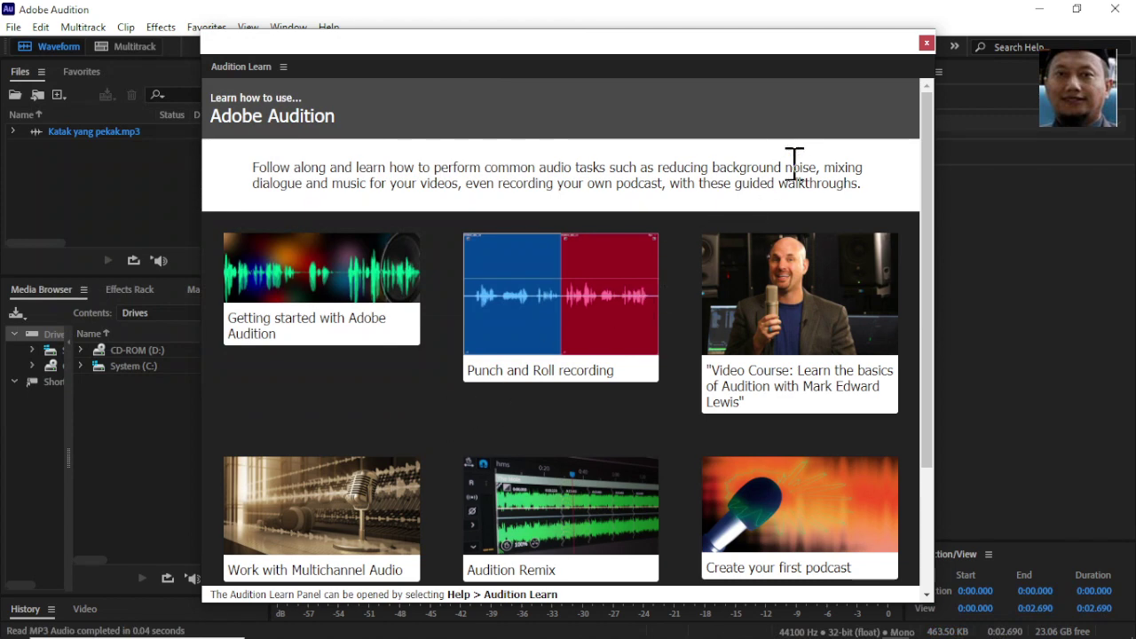
click(926, 42)
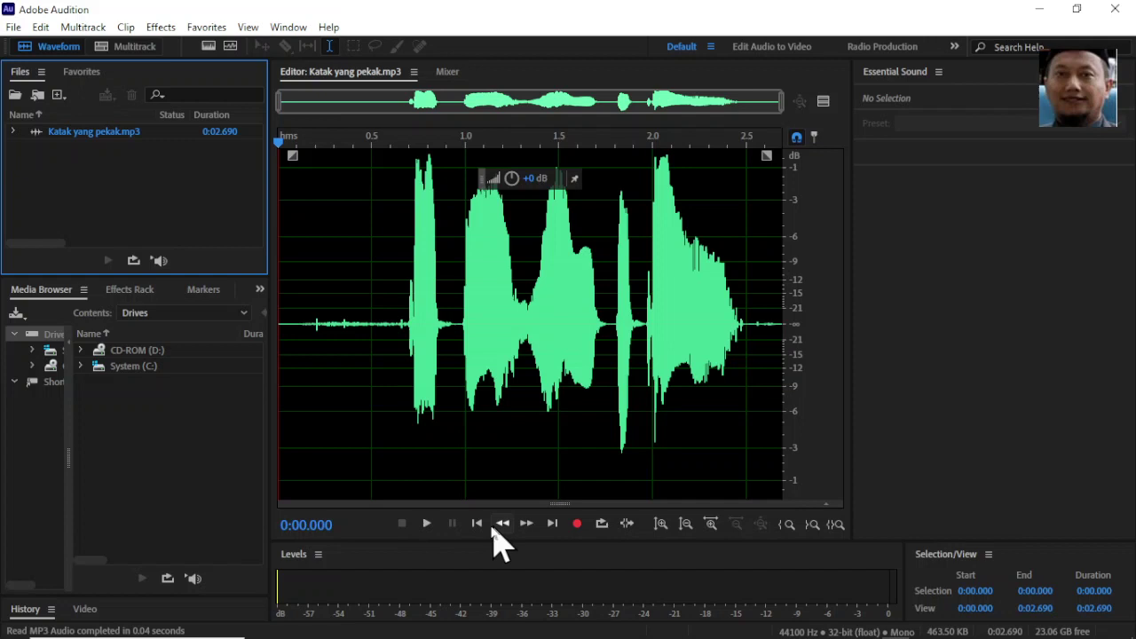
Step: Play the whole recording and select its first spoken burst, from about 0.66 to 0.91 seconds
click(427, 525)
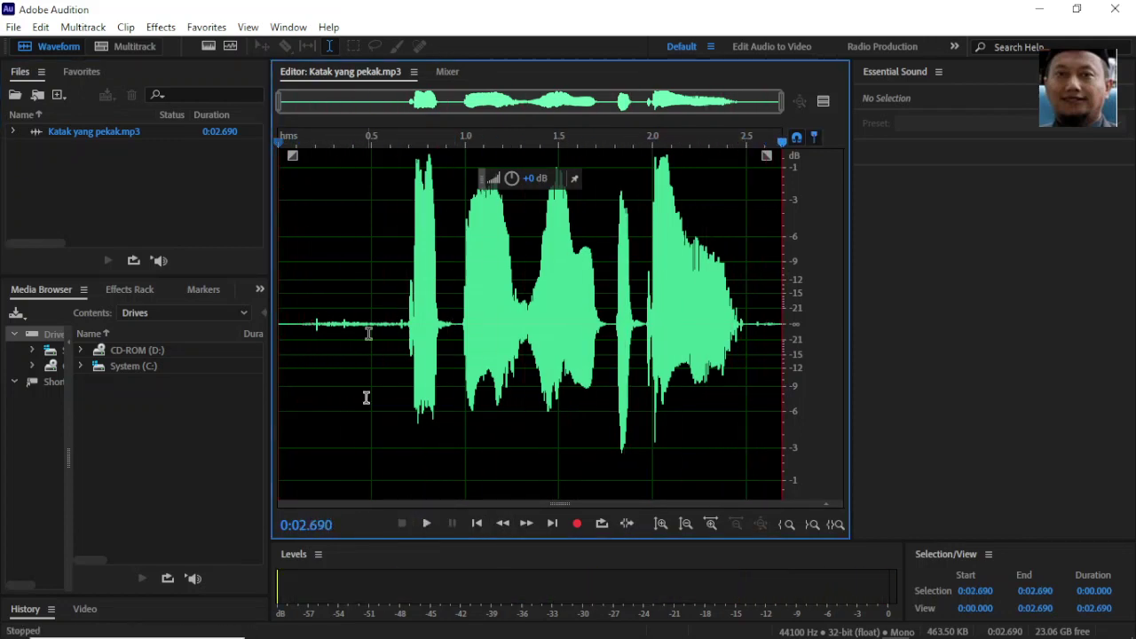
drag(370, 328, 261, 331)
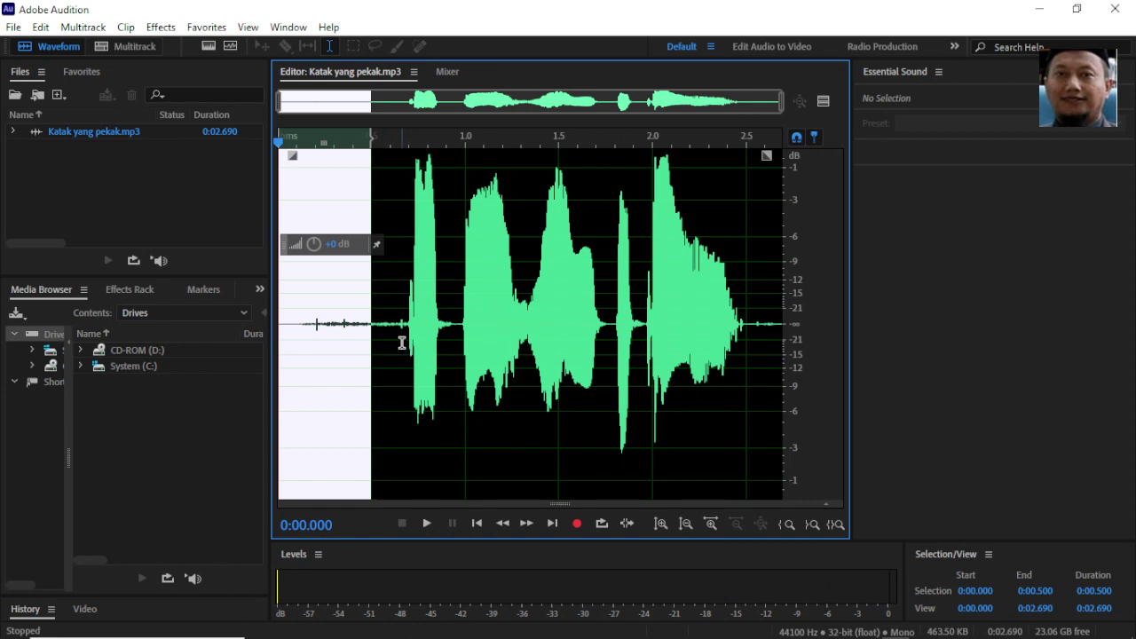
drag(402, 343, 449, 343)
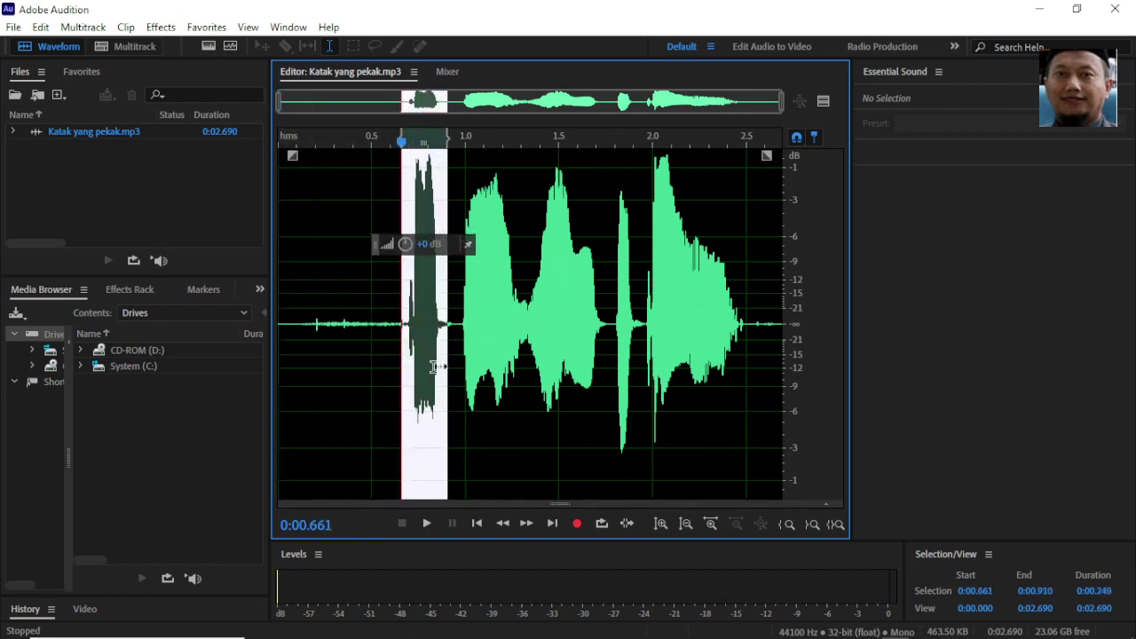